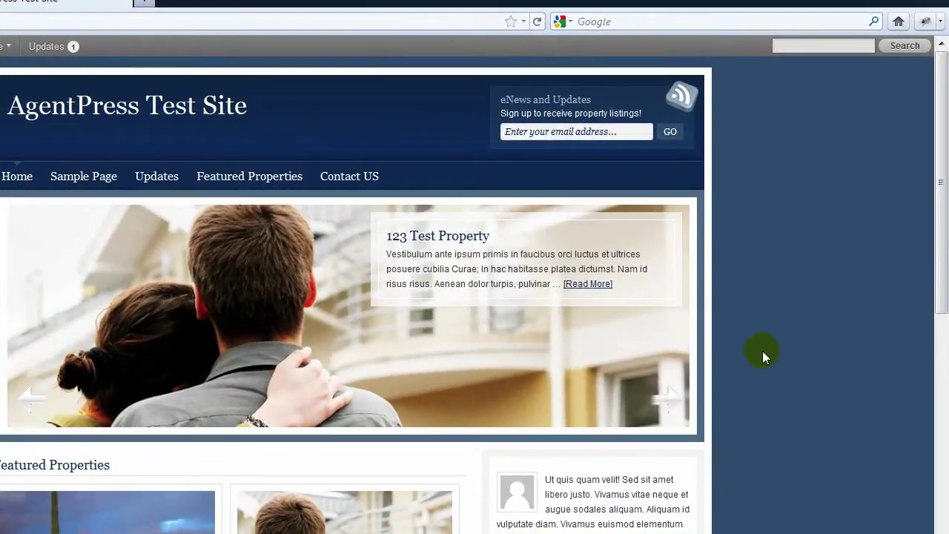
# Step: Review the home page's Featured Properties, About My Firm and Real Estate Tips sections, reloading the page along the way
pyautogui.moveTo(941, 185); pyautogui.dragTo(942, 298)
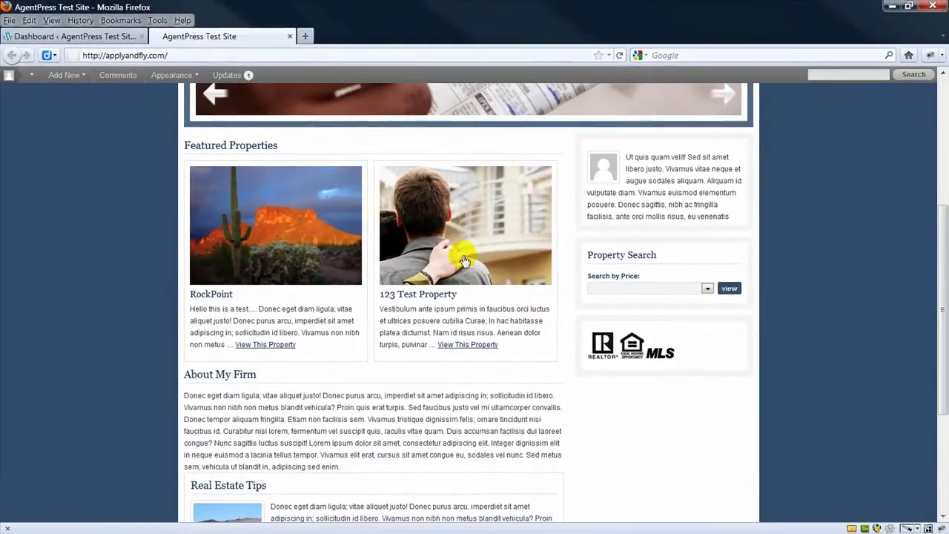
pyautogui.scroll(-5, 250, 144)
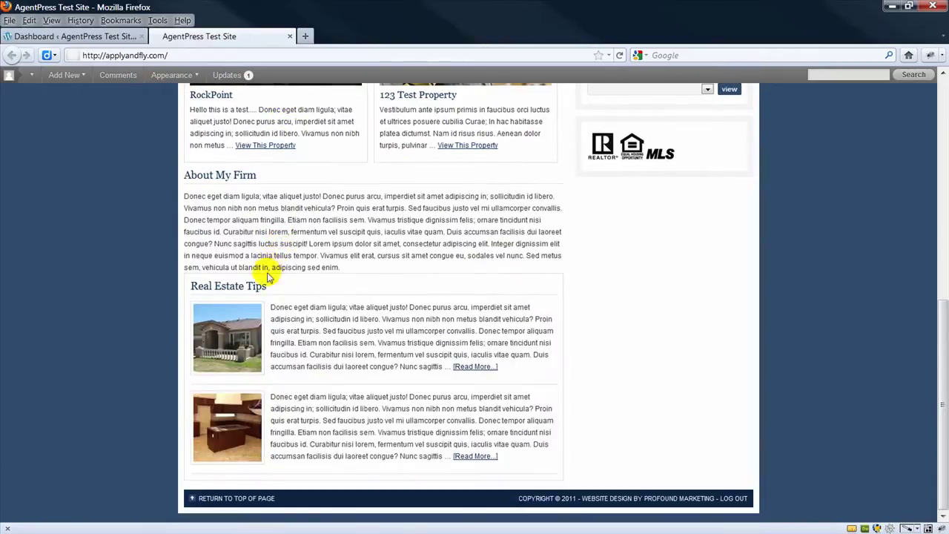
pyautogui.click(620, 55)
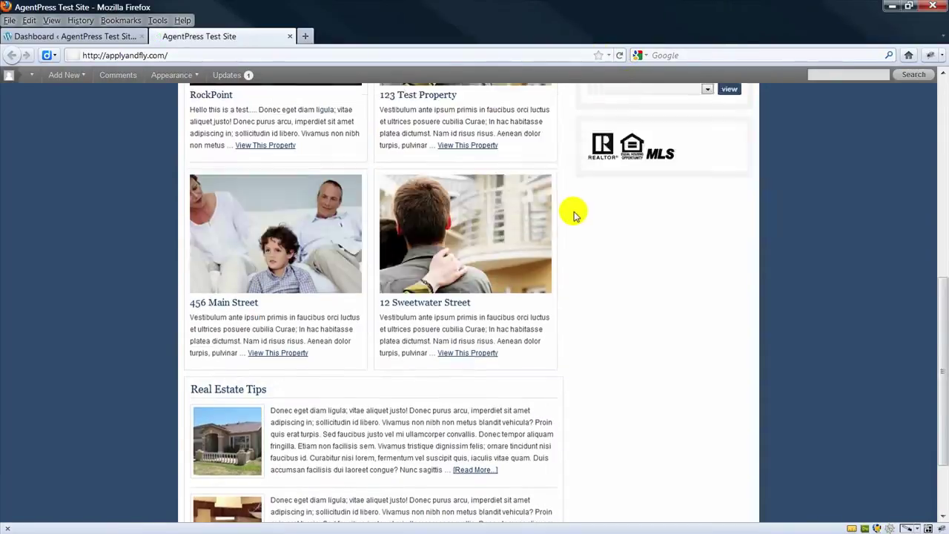
pyautogui.scroll(4, 360, 302)
pyautogui.scroll(2, 286, 225)
pyautogui.scroll(-8, 245, 201)
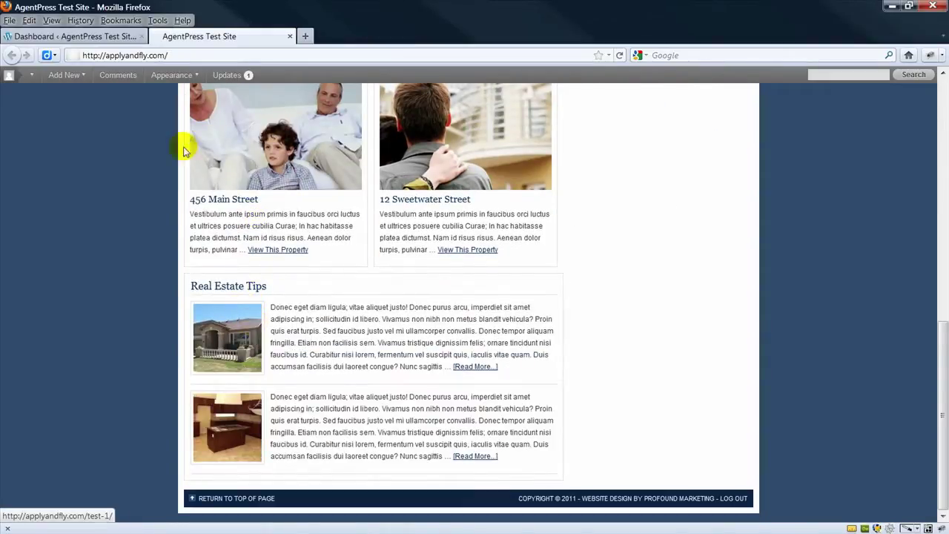
# Step: Open the Widgets admin page and compare its widget areas with the sections of the live home page
pyautogui.click(50, 37)
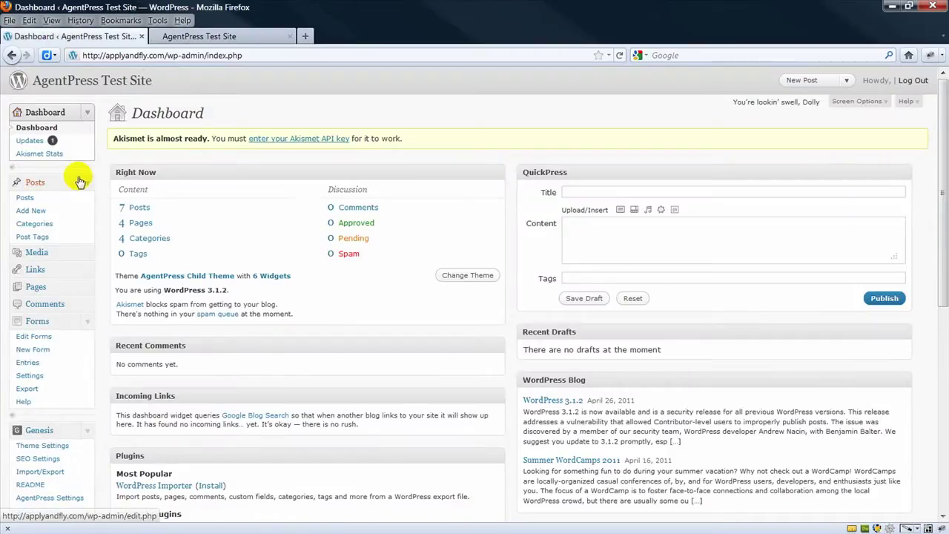
pyautogui.scroll(-3, 43, 141)
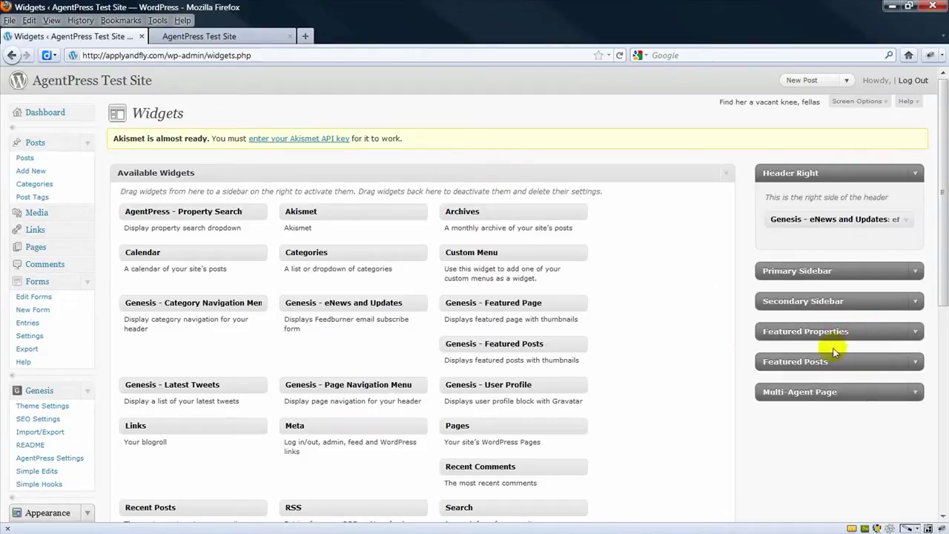
pyautogui.click(244, 36)
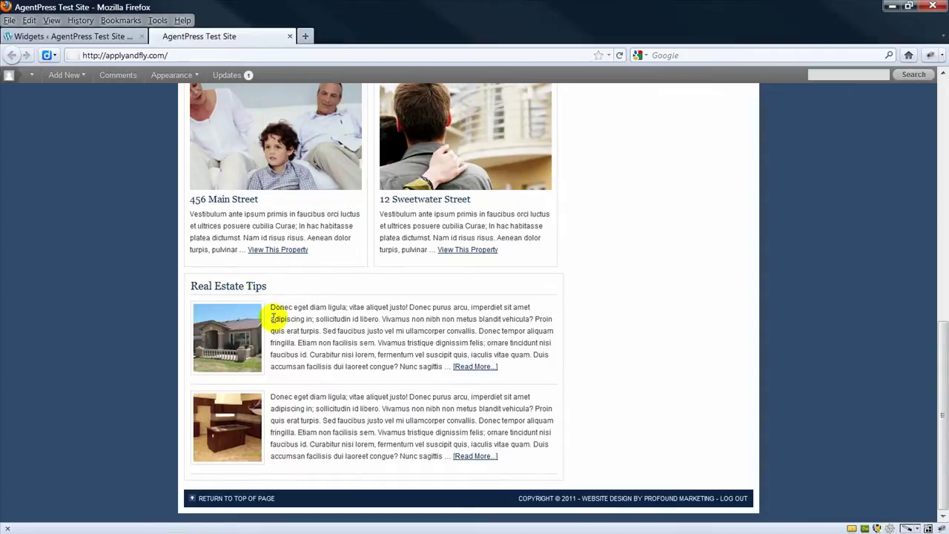
pyautogui.scroll(5, 282, 204)
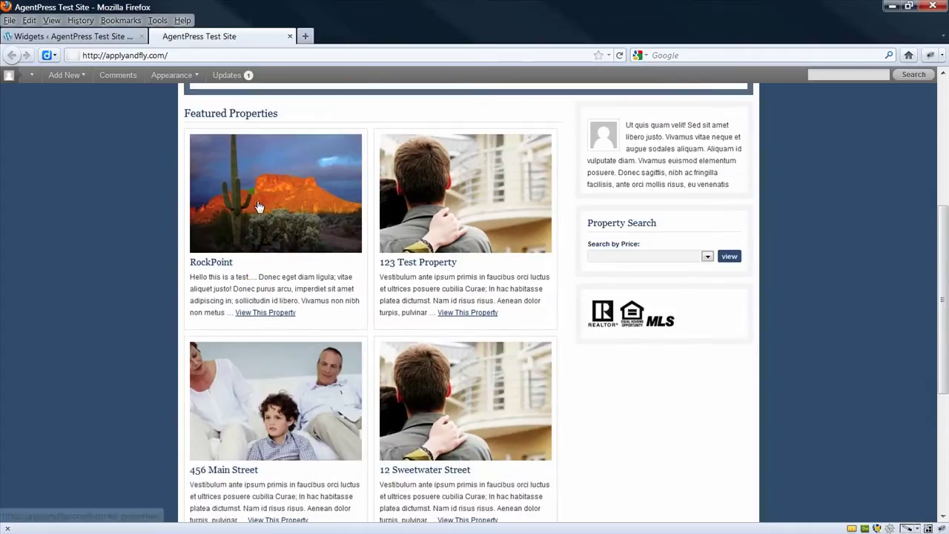
pyautogui.click(96, 37)
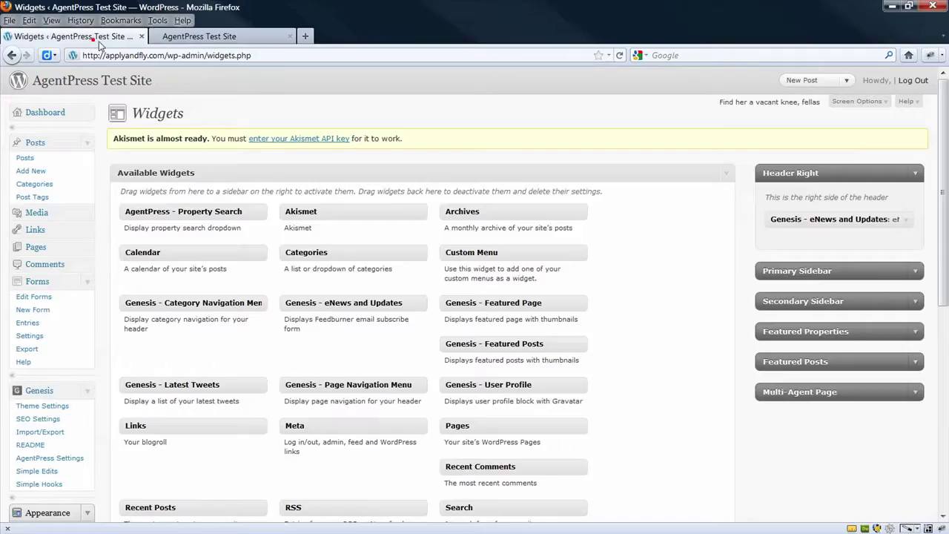
# Step: Expand the Genesis - Featured Posts widget in the Featured Properties area and compare its settings with the home page section
pyautogui.click(917, 336)
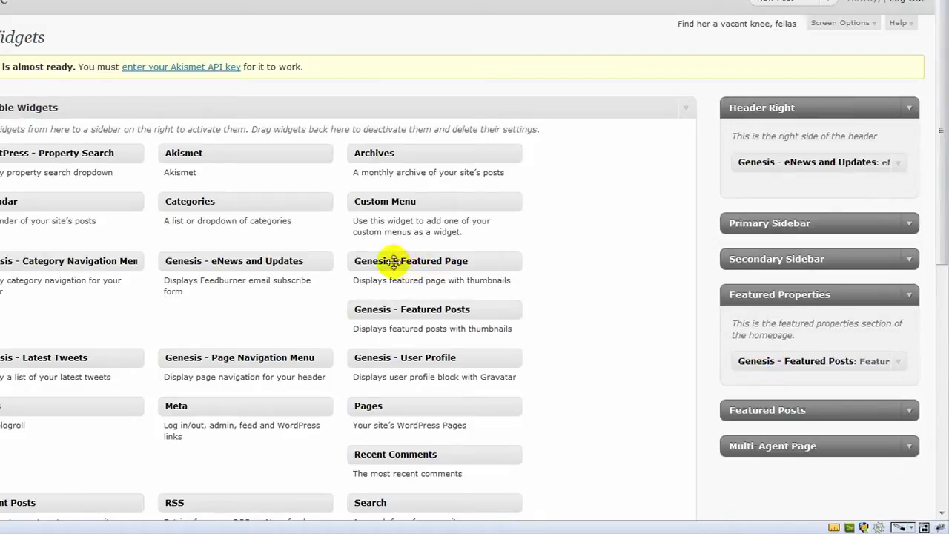
pyautogui.moveTo(402, 311); pyautogui.dragTo(474, 323)
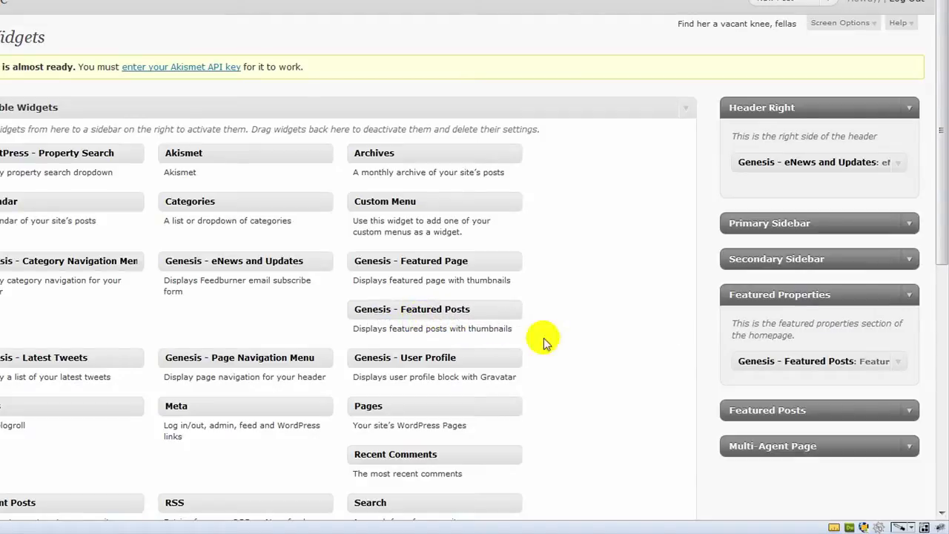
pyautogui.click(899, 369)
pyautogui.scroll(-5, 865, 354)
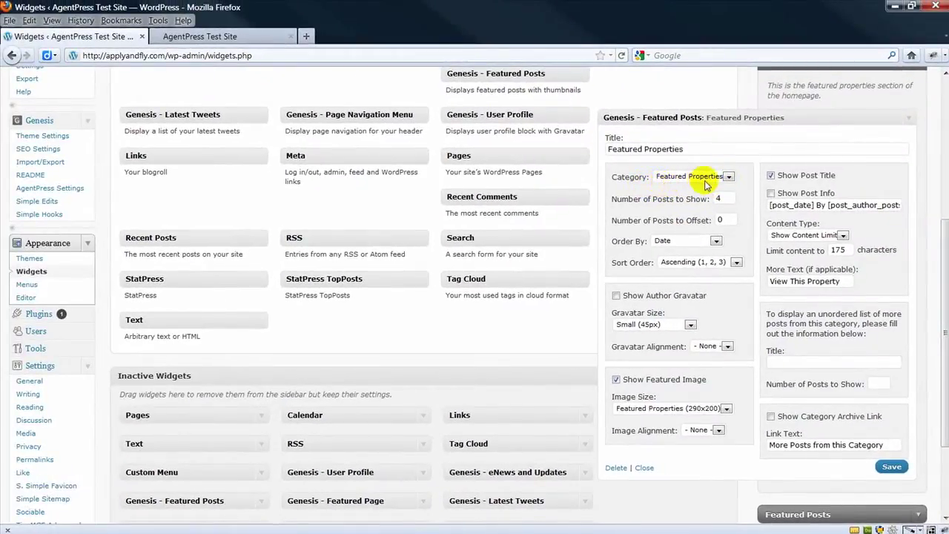
pyautogui.click(231, 38)
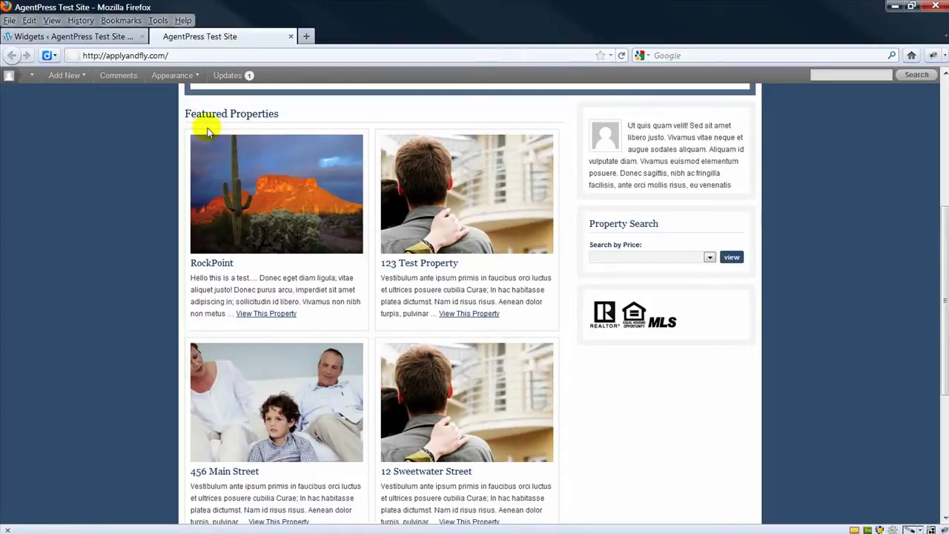
pyautogui.click(116, 37)
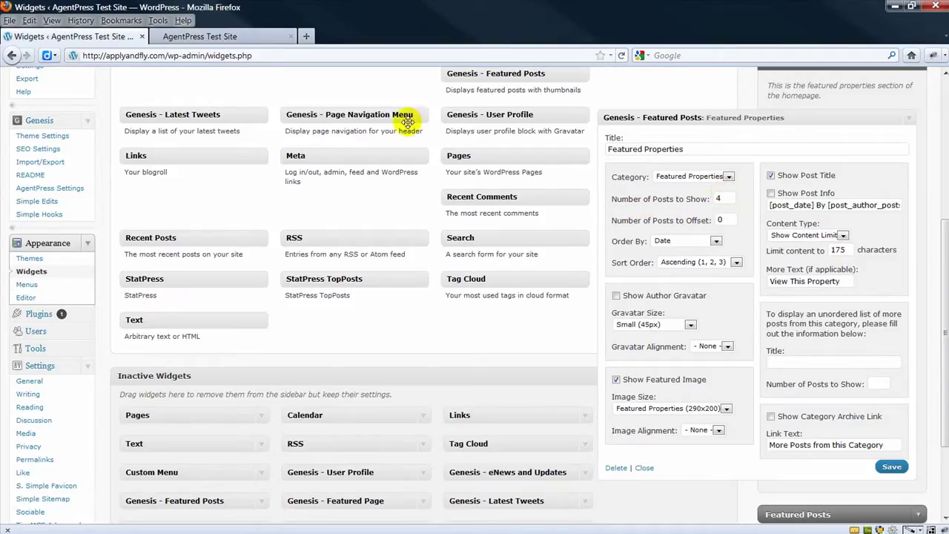
pyautogui.scroll(5, 8, 223)
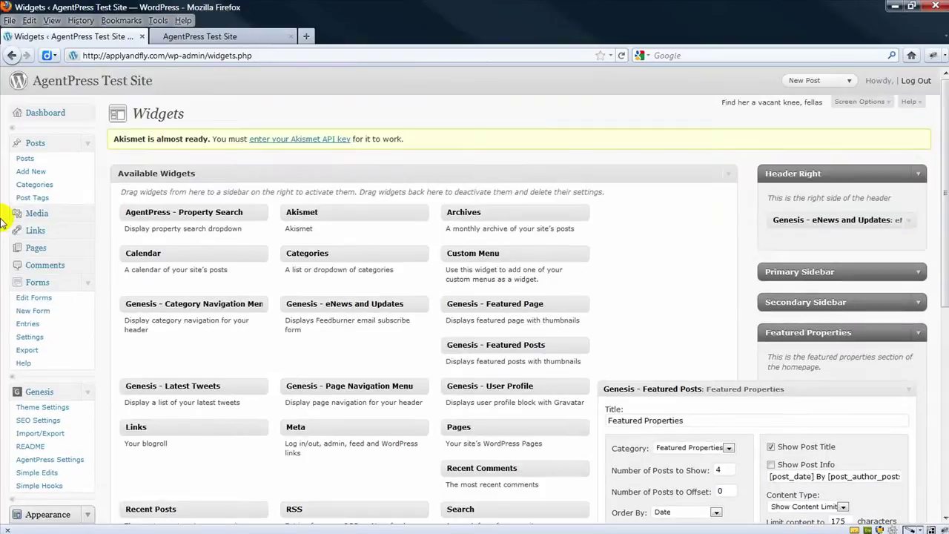
pyautogui.click(24, 158)
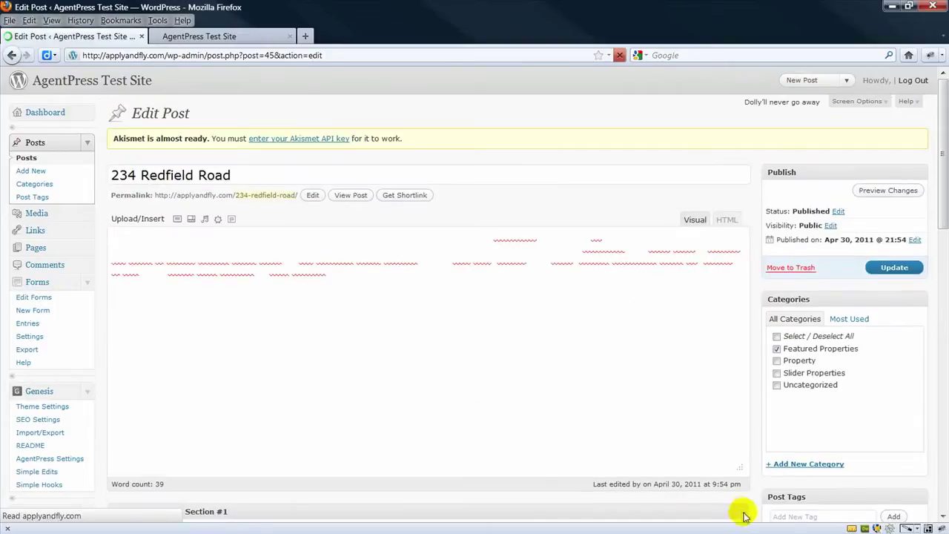
pyautogui.scroll(-3, 822, 388)
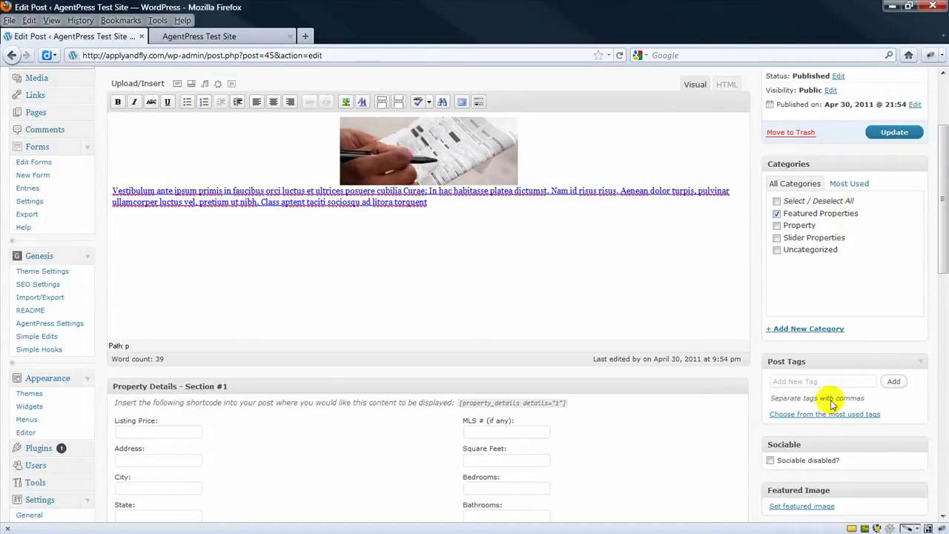
# Step: Add a new category named Test, assign the post to it instead of Featured Properties, and update the post
pyautogui.click(794, 329)
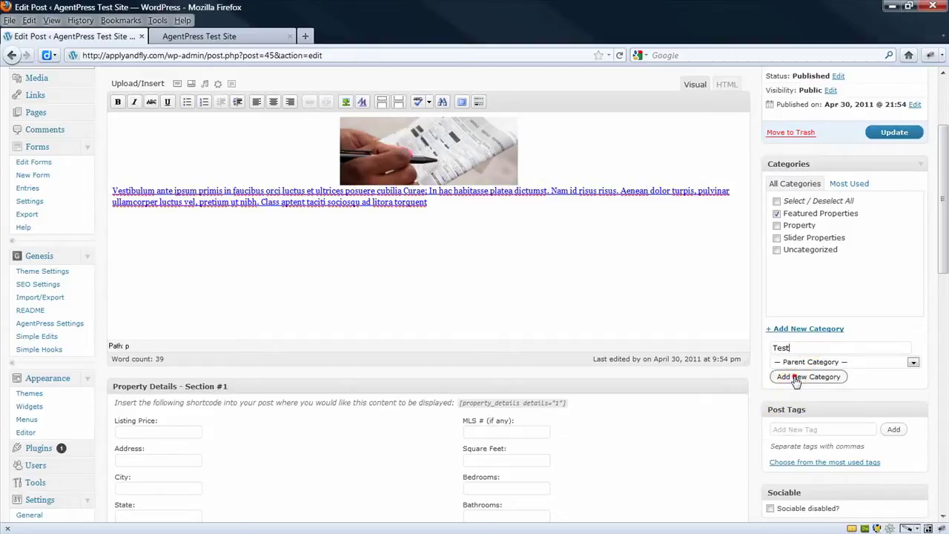
pyautogui.click(796, 377)
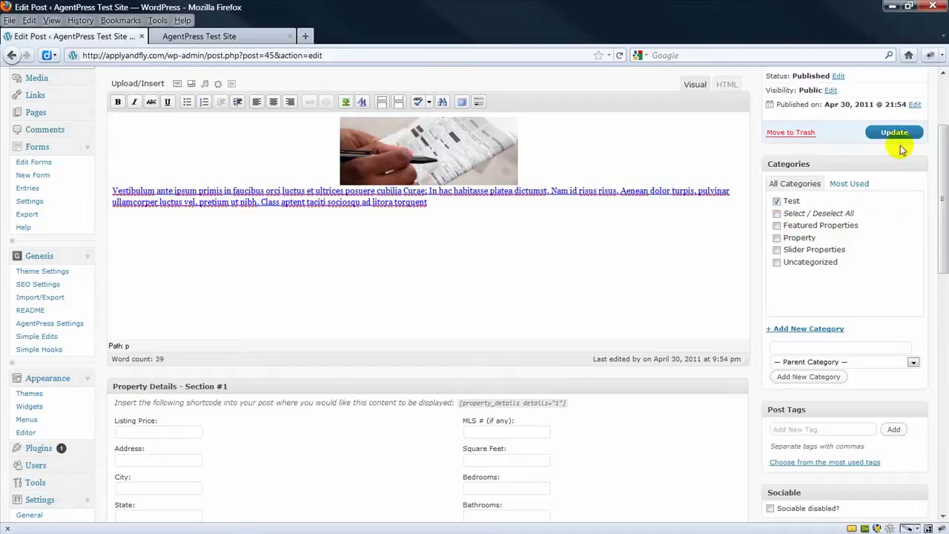
pyautogui.click(892, 134)
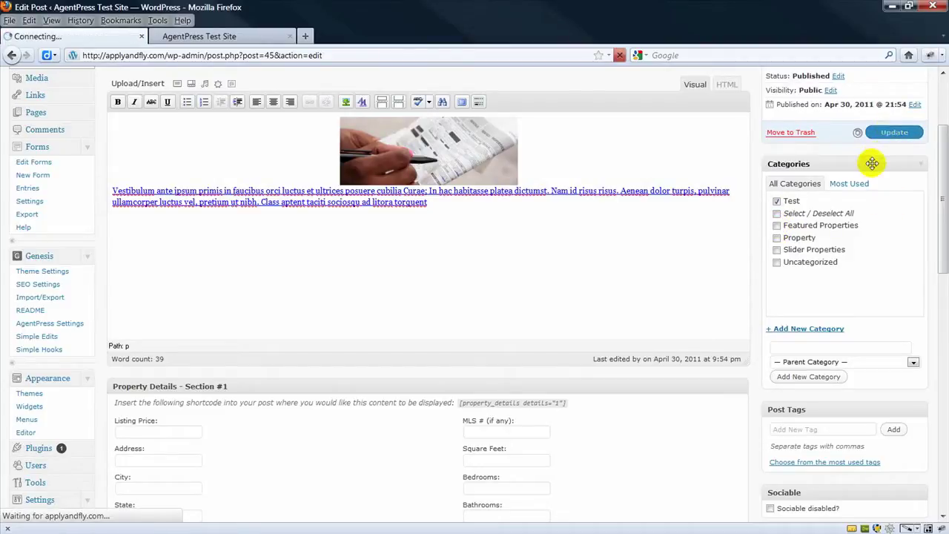
# Step: On the Widgets page, set the Featured Properties area's Featured Posts widget to the Test category and save it
pyautogui.scroll(2, 505, 275)
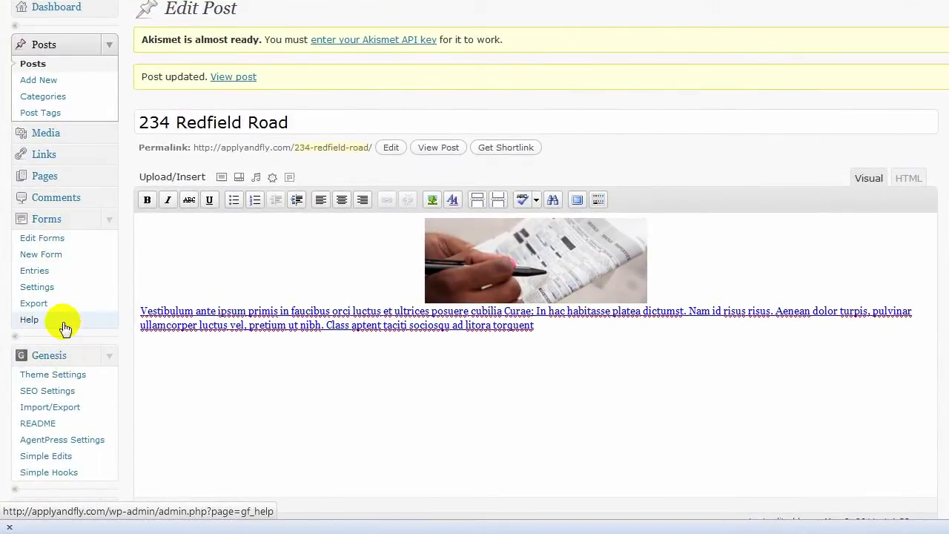
pyautogui.scroll(-4, 67, 334)
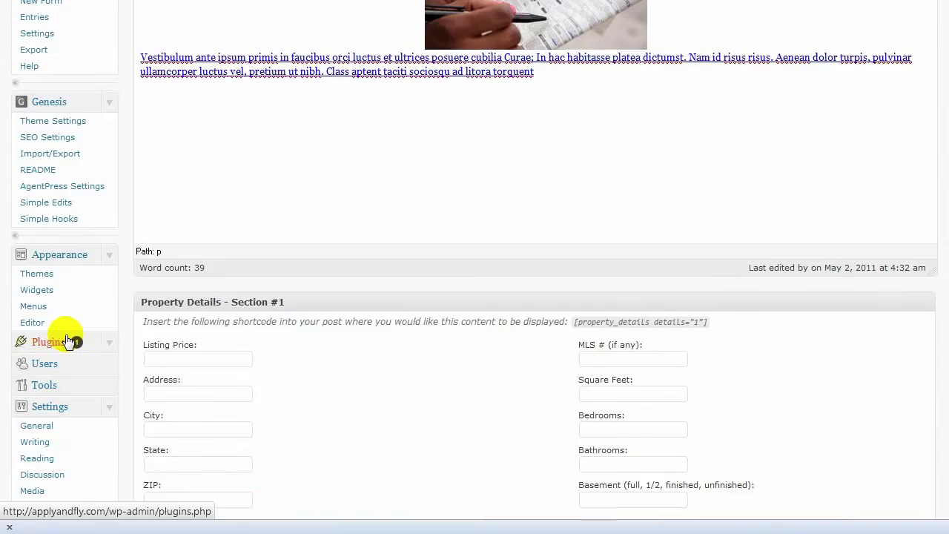
pyautogui.click(37, 290)
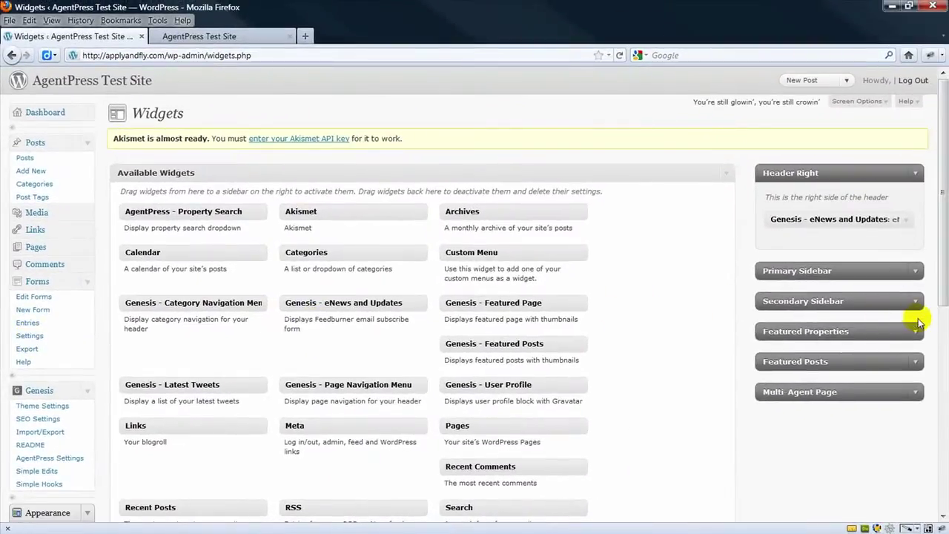
pyautogui.click(919, 331)
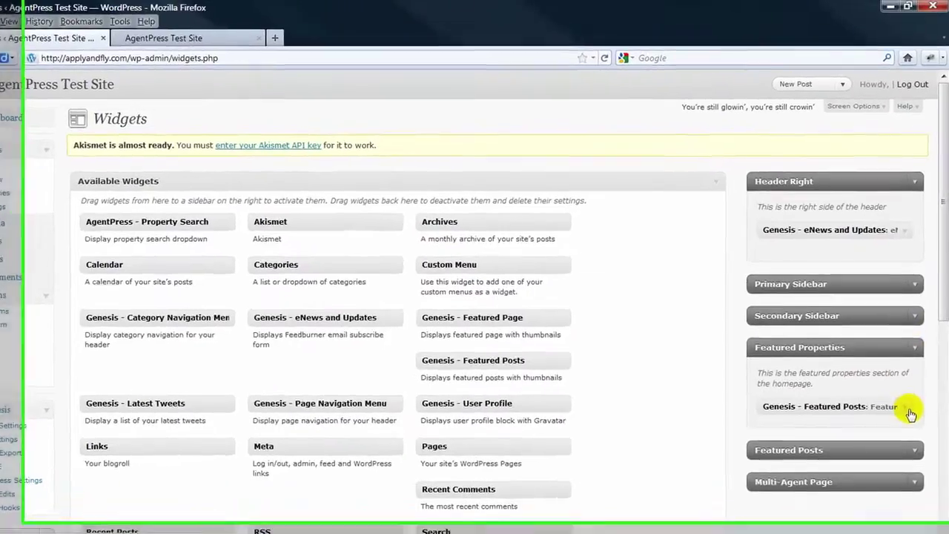
pyautogui.click(911, 389)
pyautogui.scroll(-5, 816, 356)
pyautogui.click(706, 262)
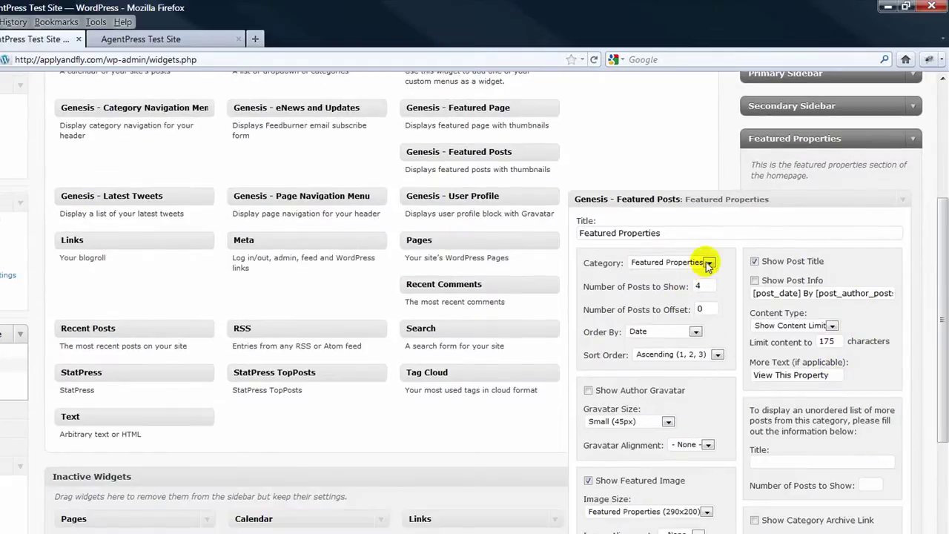
pyautogui.click(669, 321)
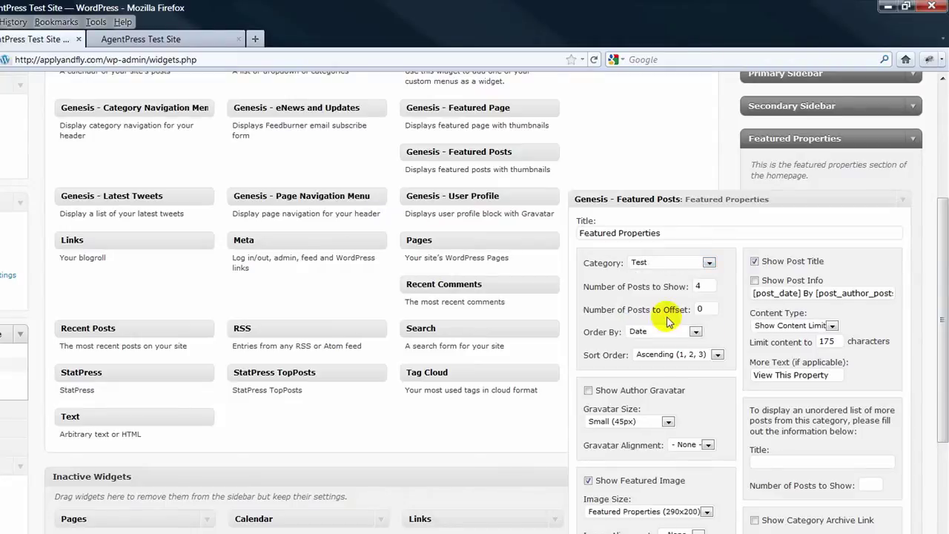
pyautogui.scroll(-5, 686, 365)
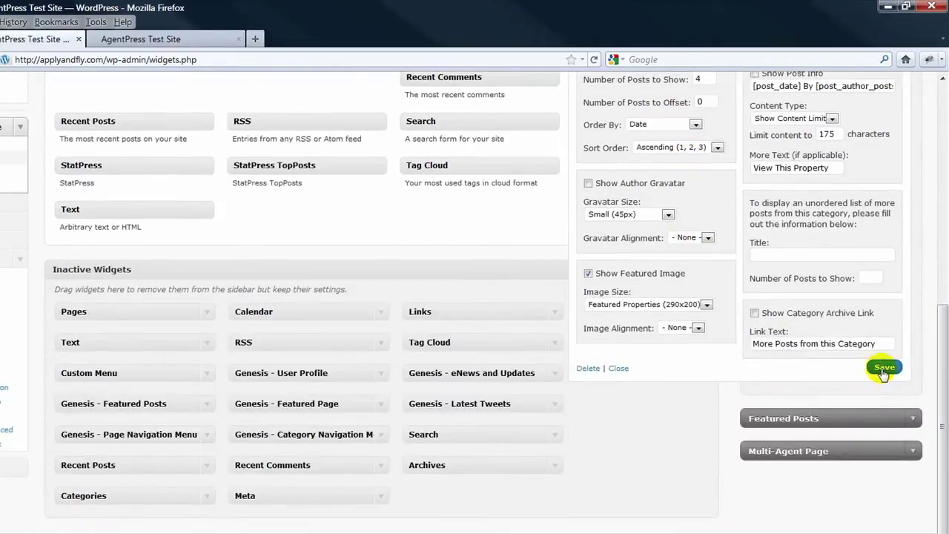
# Step: Reload the live home page and check its Featured Properties and Real Estate Tips sections
pyautogui.click(156, 37)
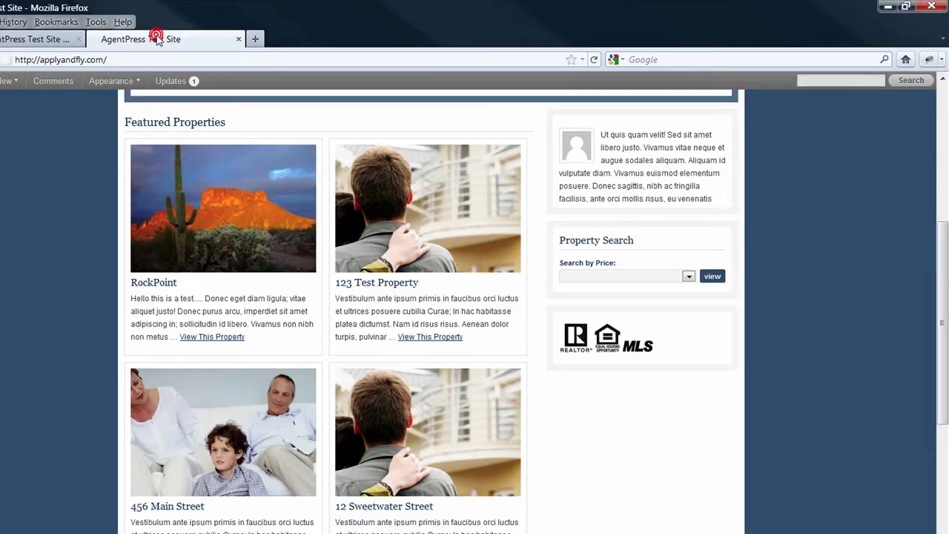
pyautogui.click(595, 60)
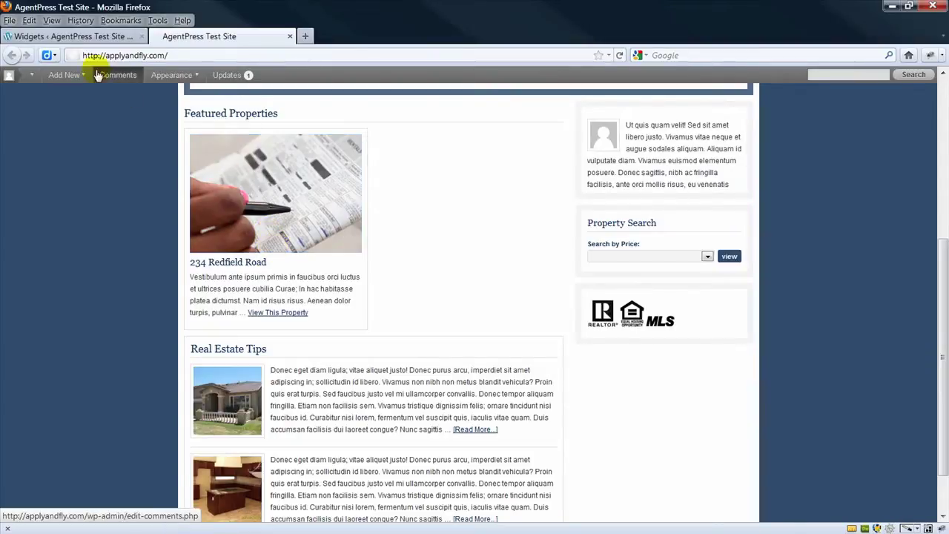
pyautogui.click(74, 36)
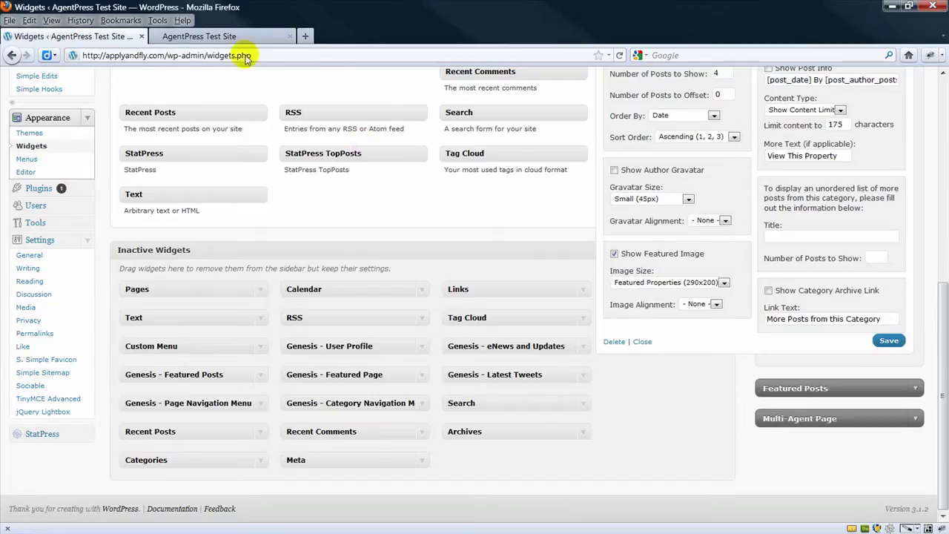
pyautogui.click(226, 36)
pyautogui.scroll(-2, 412, 312)
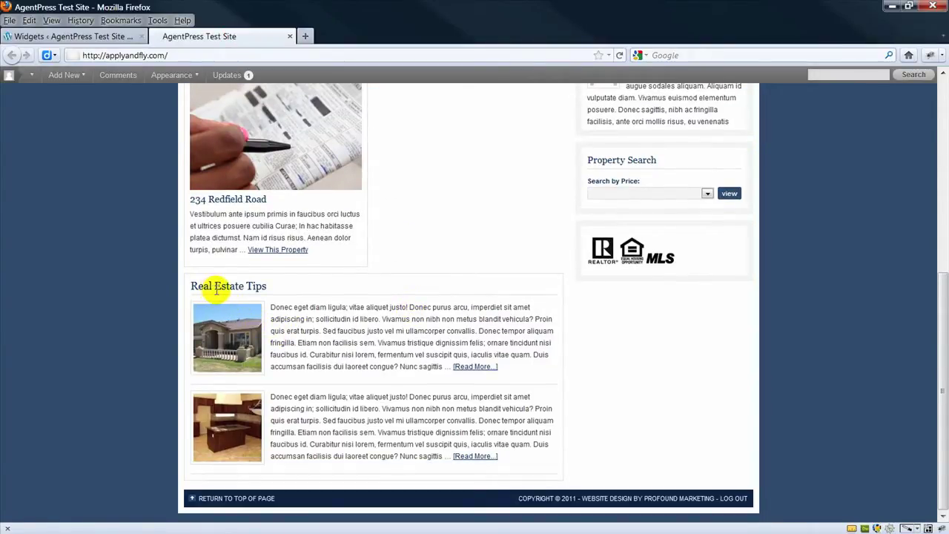
# Step: Expand the Real Estate Tips widget in the Featured Posts area of the Widgets page to examine its settings
pyautogui.click(75, 37)
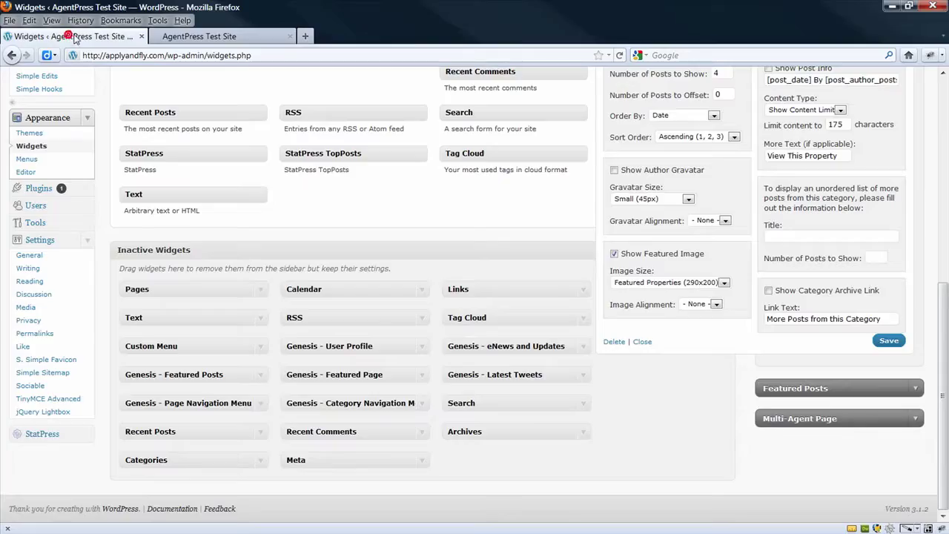
pyautogui.click(913, 391)
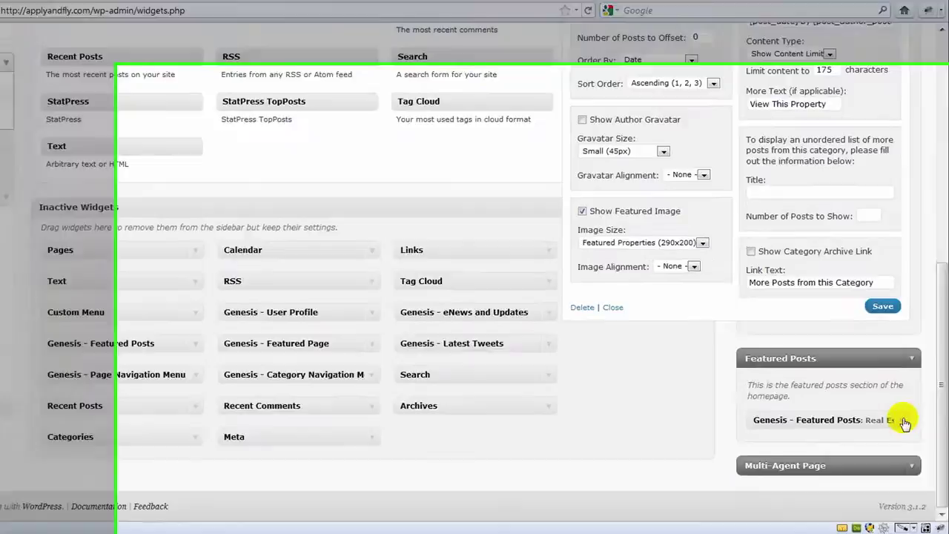
pyautogui.click(908, 445)
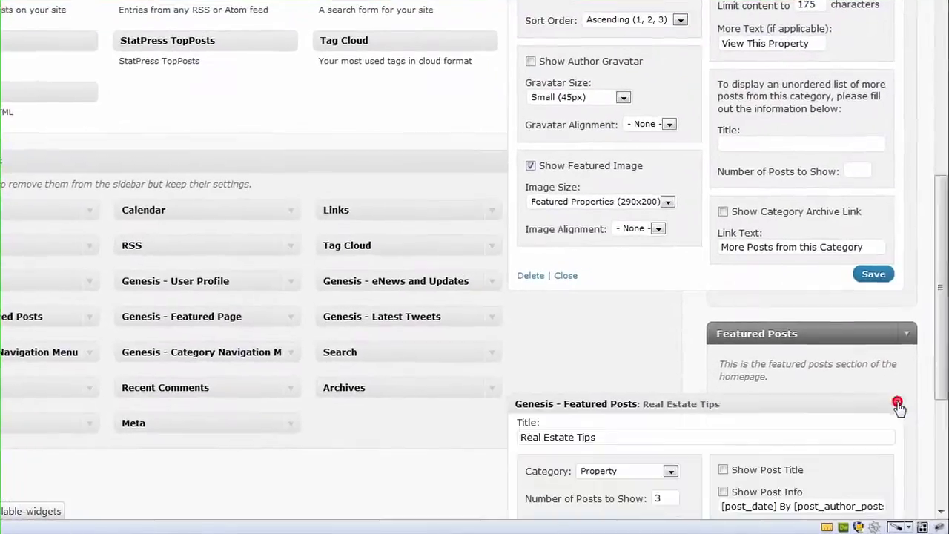
pyautogui.scroll(-5, 845, 376)
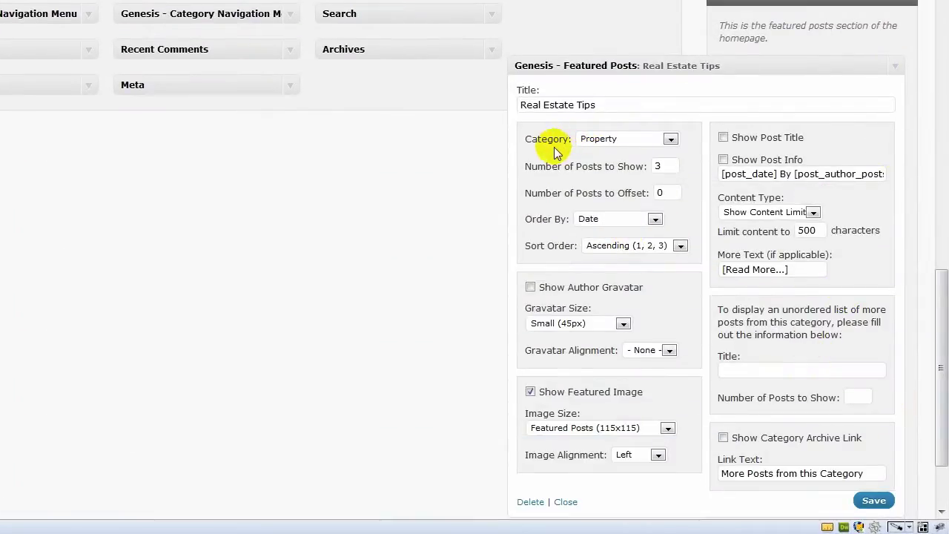
# Step: Check the Real Estate Tips widget's category choices and compare the Posts list's categories with the live home page's Real Estate Tips section
pyautogui.click(671, 139)
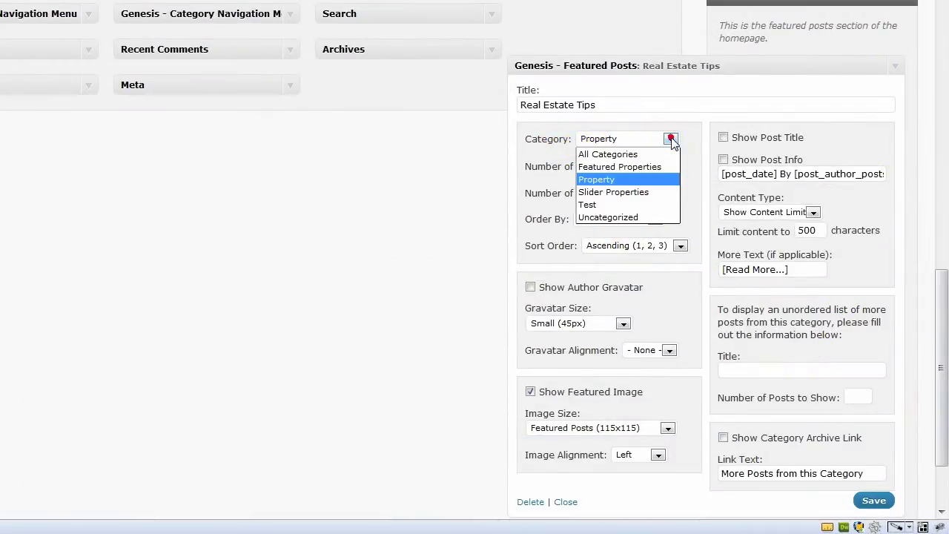
pyautogui.click(671, 138)
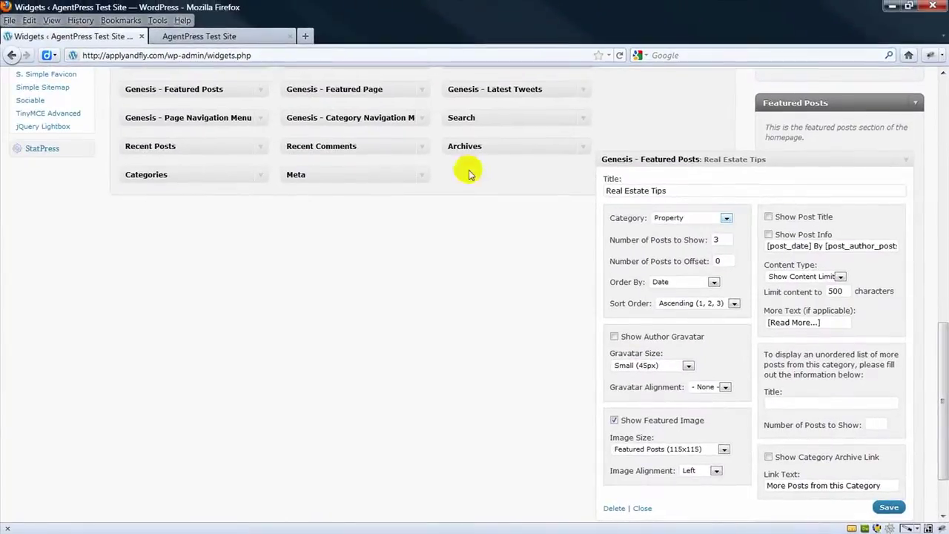
pyautogui.scroll(12, 469, 173)
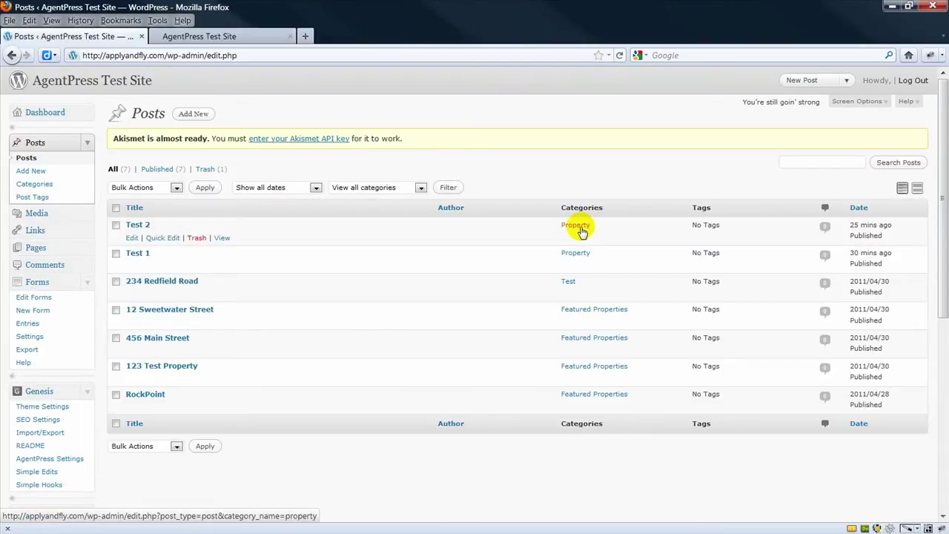
pyautogui.click(222, 36)
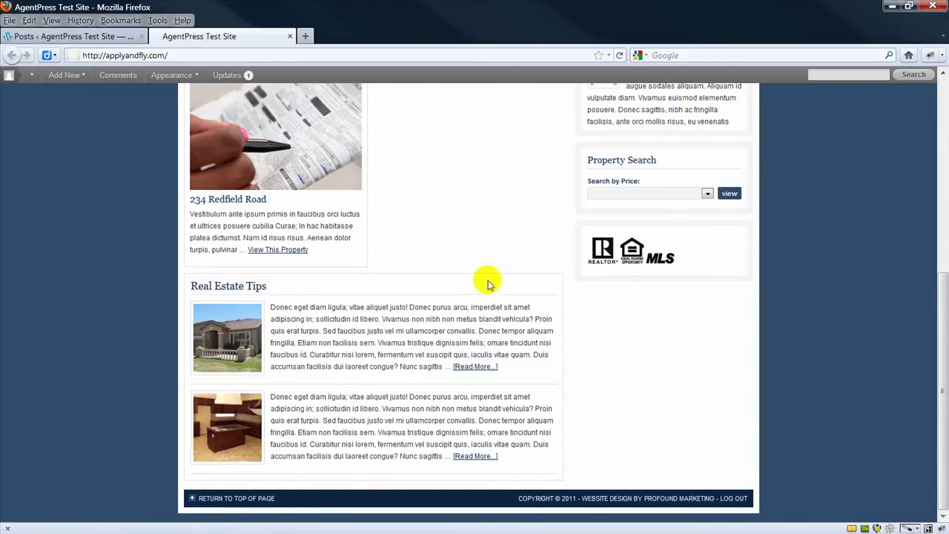
pyautogui.click(107, 37)
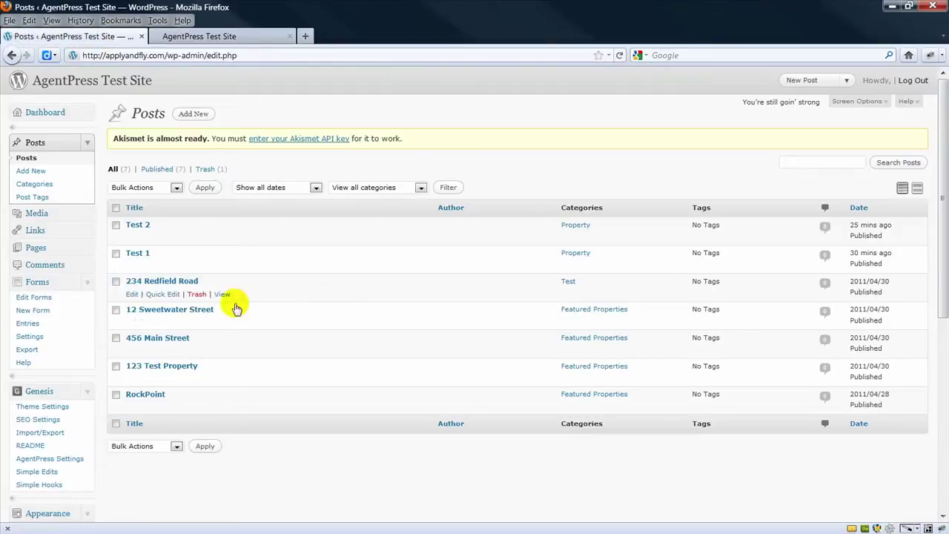
# Step: Reopen the Widgets page and expand the Real Estate Tips widget in the Featured Posts area to review its category and post count
pyautogui.scroll(-2, 61, 420)
pyautogui.scroll(-3, 61, 420)
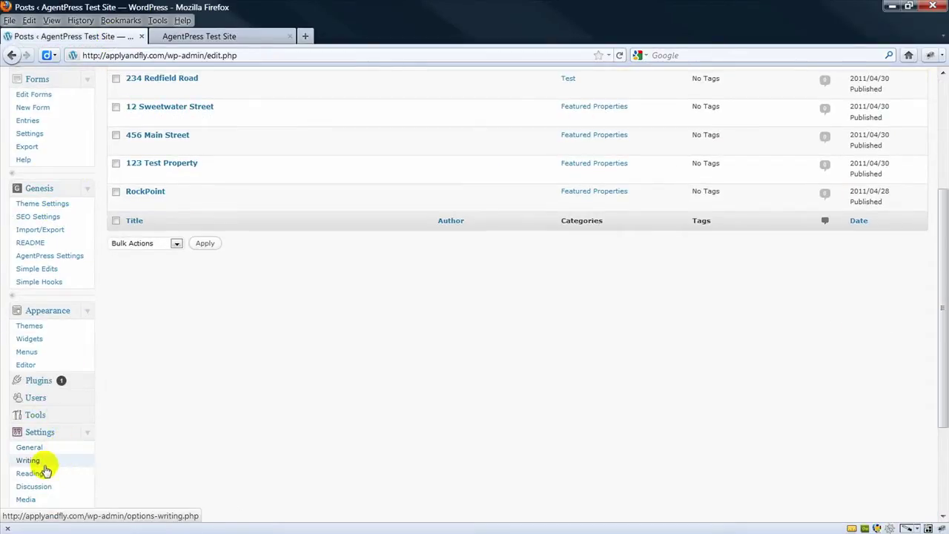
pyautogui.click(31, 340)
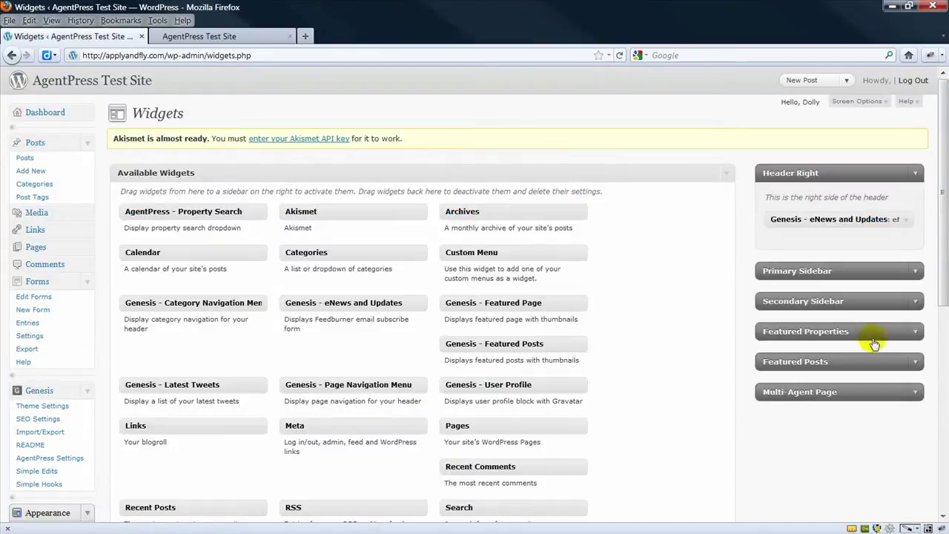
pyautogui.click(916, 363)
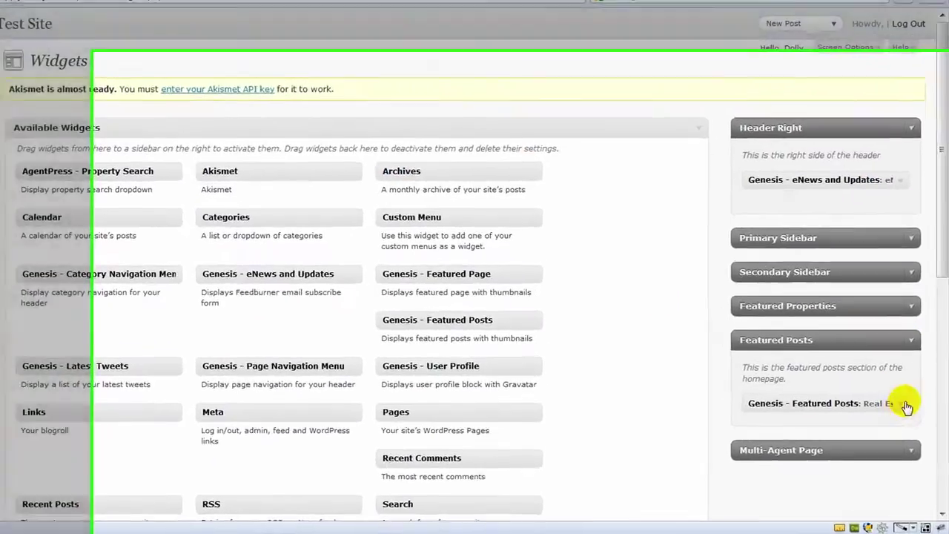
pyautogui.click(908, 417)
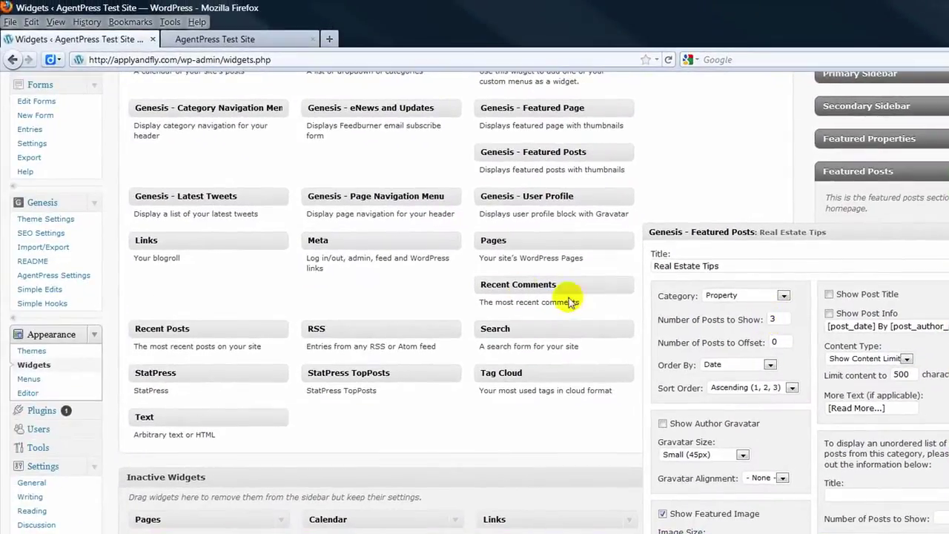
# Step: Create a new post titled Test Post 3, assign it to the Property category, and fill its body with the "Donec eget diam ligula" placeholder text
pyautogui.scroll(5, 441, 224)
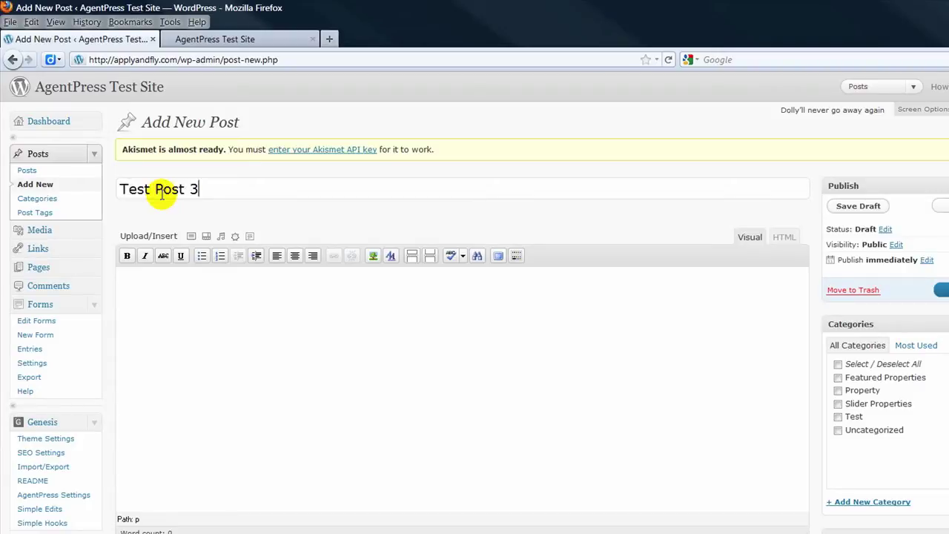
pyautogui.click(839, 391)
pyautogui.click(205, 318)
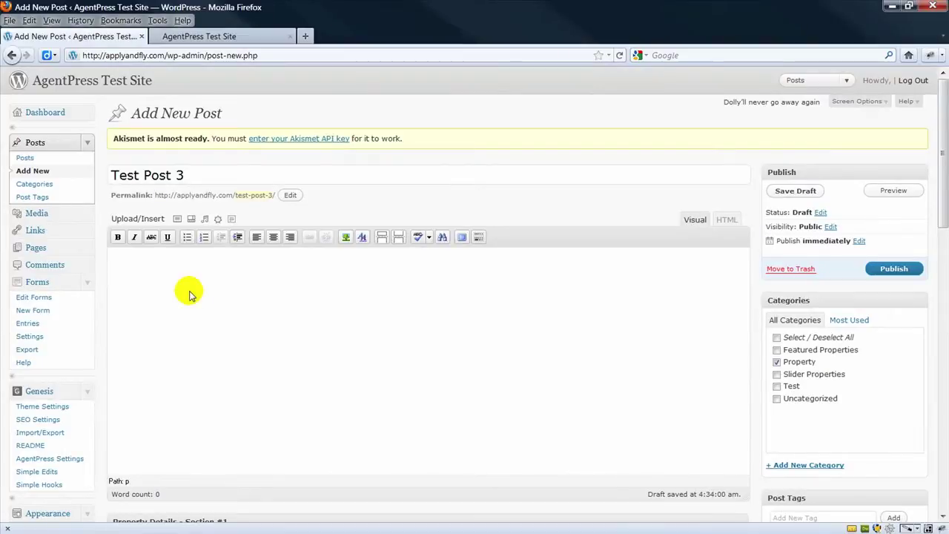
pyautogui.write('Donec eget diam ligula; vitae aliquet justo! Donec purus arcu, imperdiet sit amet adipiscing in; sollicitudin id libero. Vivamus non nibh non metus blandit vehicula? Proin quis erat turpis. Sed faucibus justo vel mi ullamcorper convallis. Donec tempor aliquam fringilla. Etiam non facilisis sem. Vivamus tristique dignissim felis; ornare tincidunt nisi faucibus id. Curabitur nisi lorem, fermentum vel suscipit quis, iaculis vitae quam. Duis accumsan facilisis dui laoreet congue? Nunc sagittis luctus suscipit! Lorem ipsum dolor sit amet, consectetur adipiscing elit. Integer dignissim elit in neque euismod a lacinia tellus tempor. Vivamus elit erat, cursus sit amet congue eu, sodales vel nunc. Sed metus sem, vehicula ut blandit in, adipiscing sed enim.')
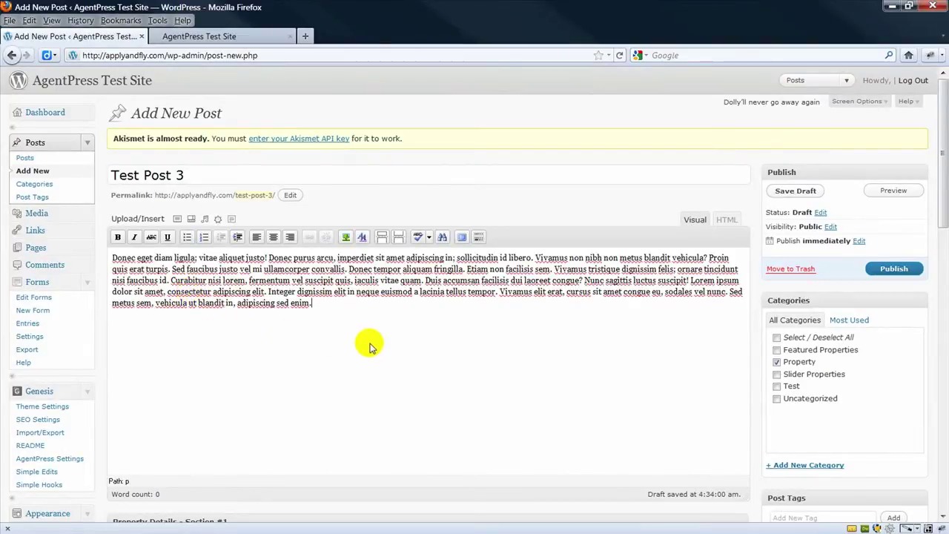
# Step: Upload Bartlett_Fire from the Bartlet folder as the post's featured image and publish the post
pyautogui.scroll(-5, 396, 360)
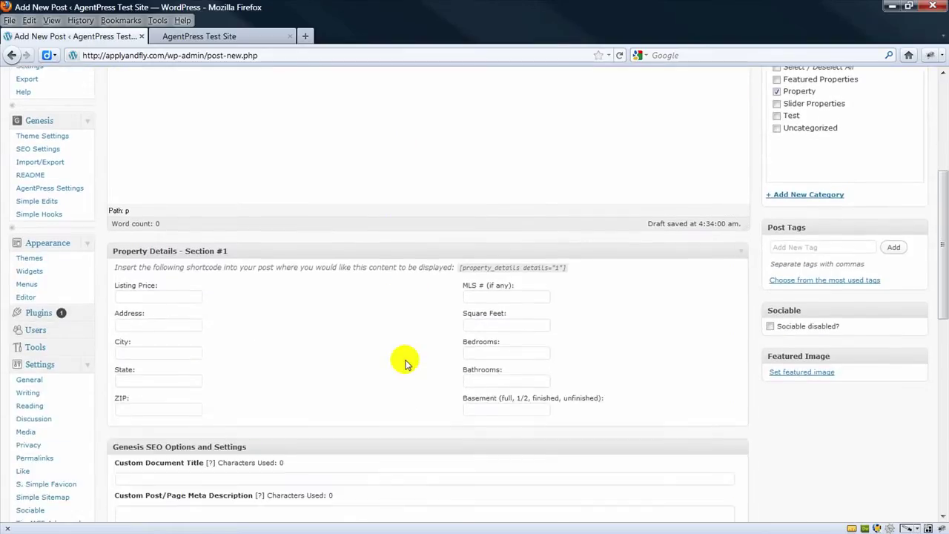
pyautogui.scroll(3, 404, 362)
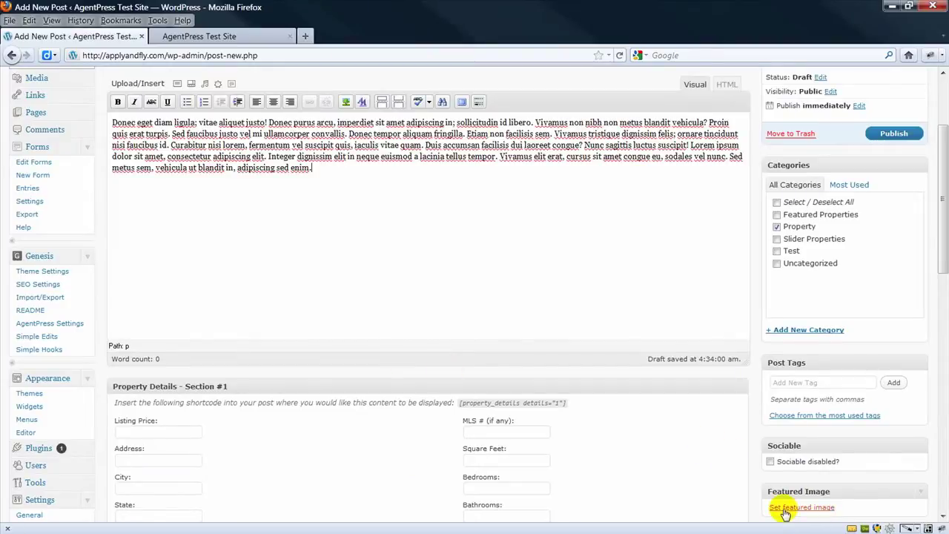
pyautogui.scroll(-3, 807, 486)
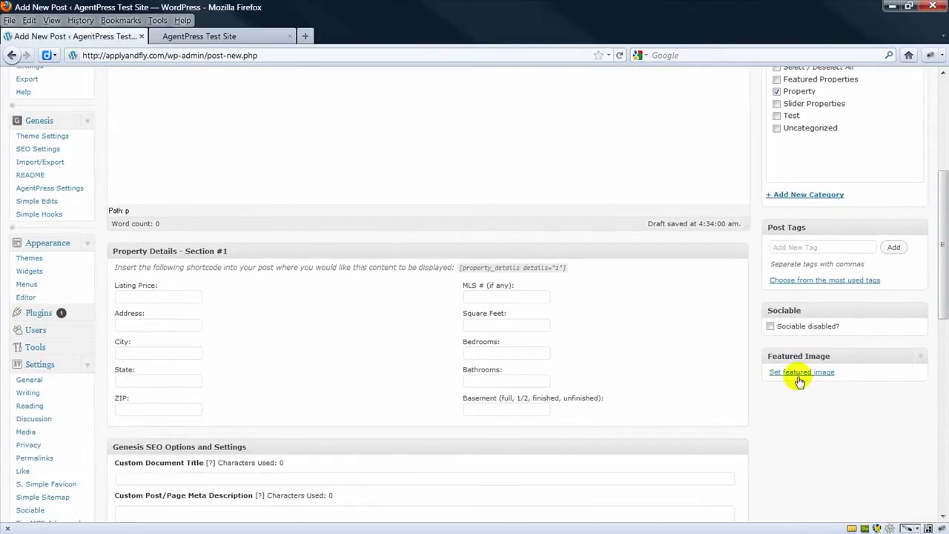
pyautogui.click(793, 373)
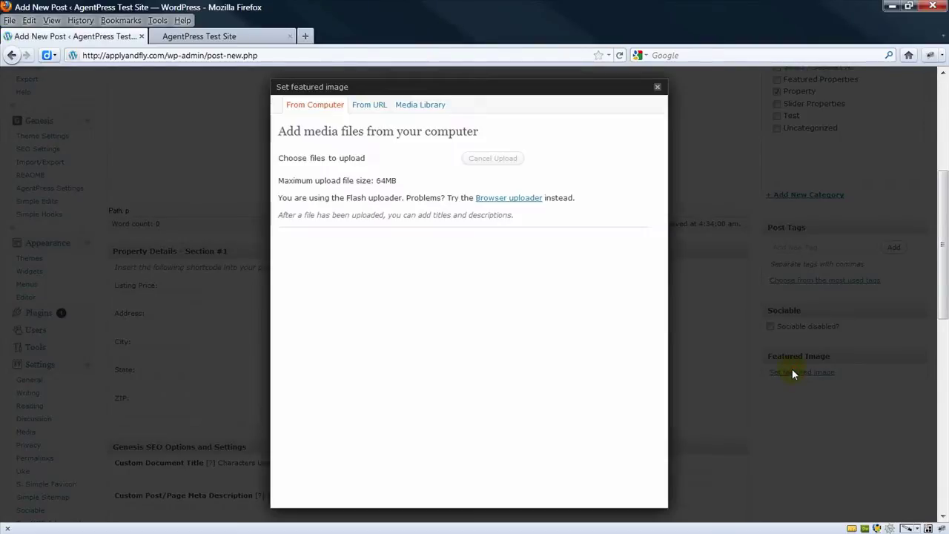
pyautogui.click(414, 160)
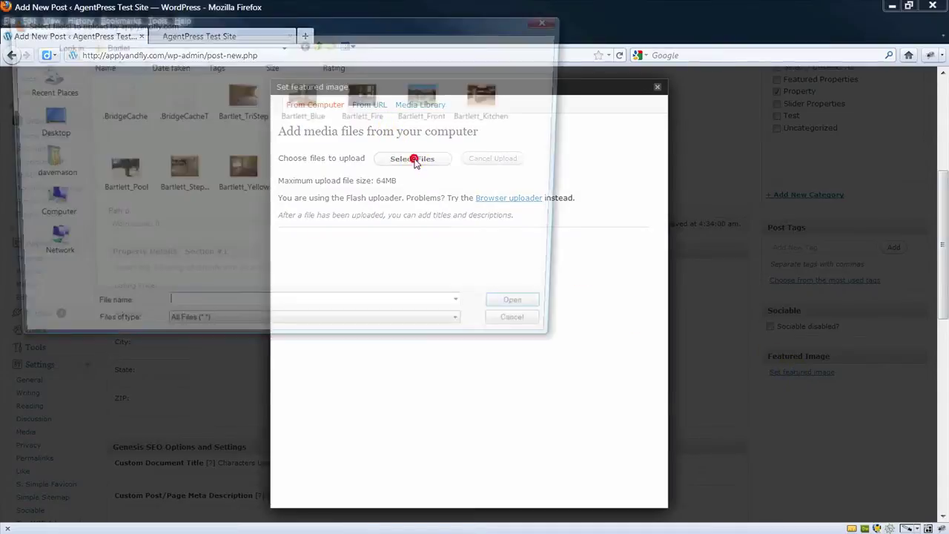
pyautogui.click(365, 103)
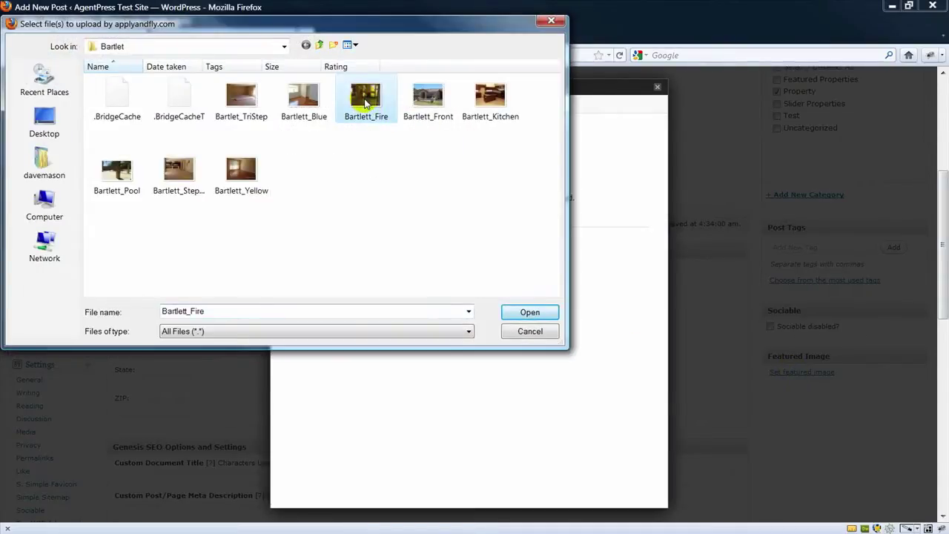
pyautogui.doubleClick(364, 103)
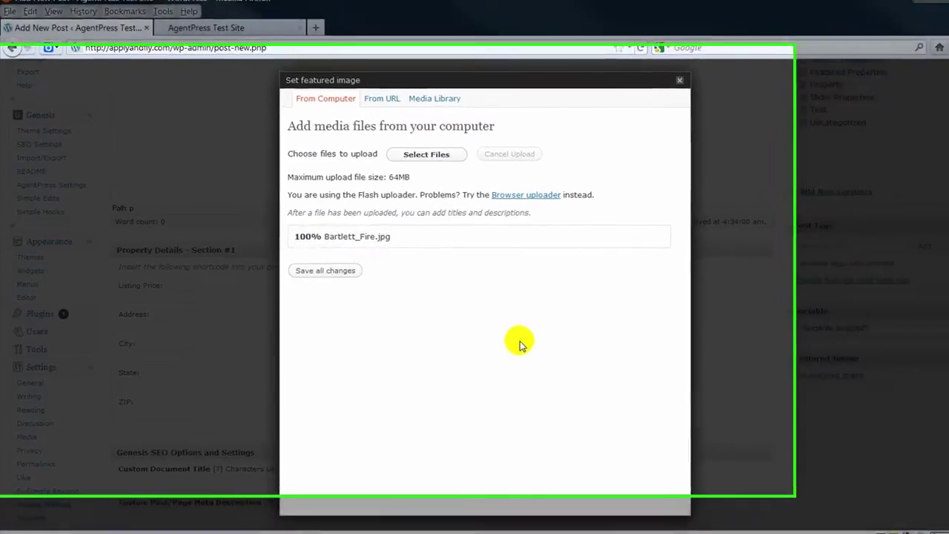
pyautogui.scroll(-3, 500, 352)
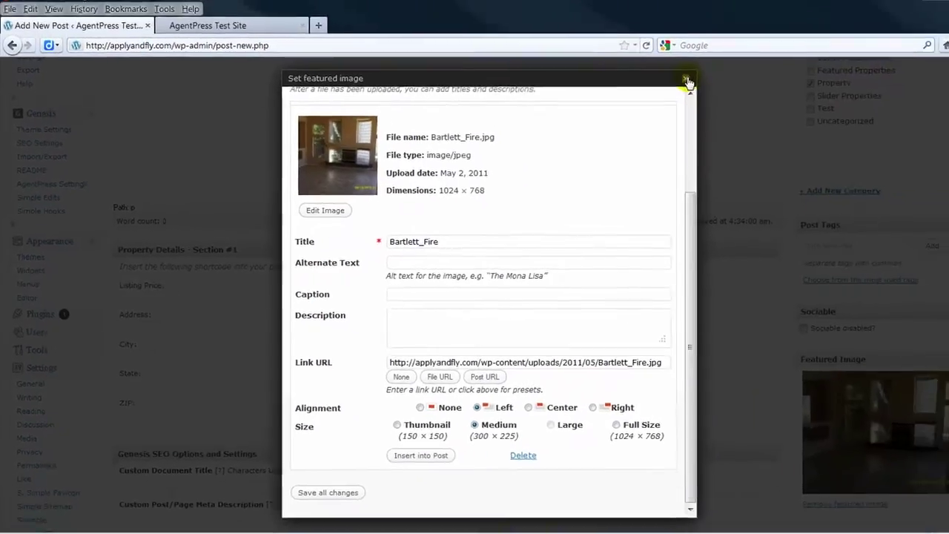
pyautogui.click(815, 39)
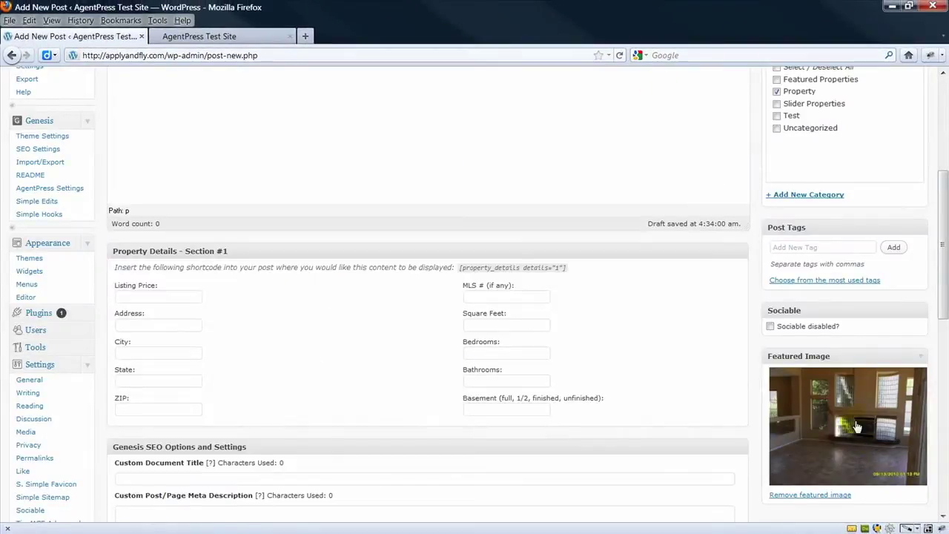
pyautogui.scroll(5, 857, 427)
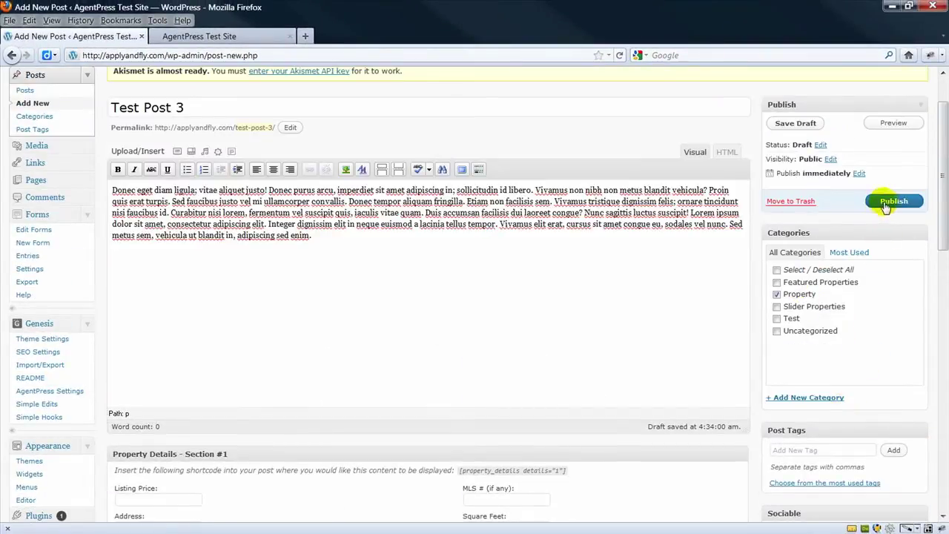
pyautogui.click(888, 202)
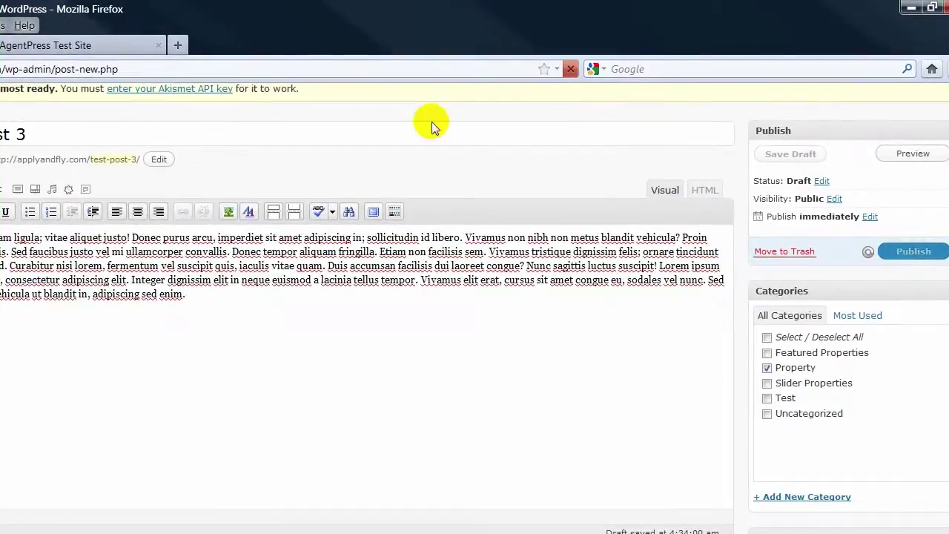
# Step: Reload the live home page and check the Real Estate Tips section for the new post, then review the Featured Properties section
pyautogui.click(74, 48)
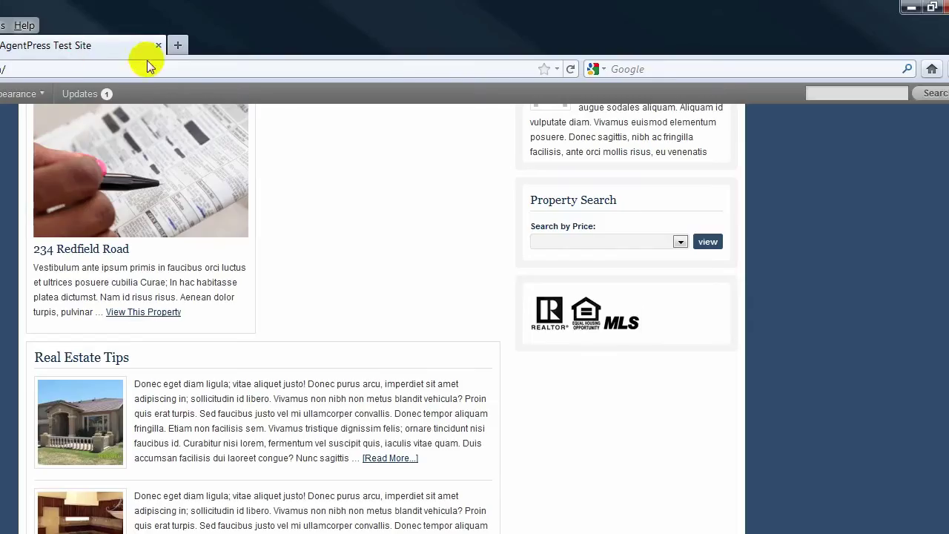
pyautogui.click(571, 70)
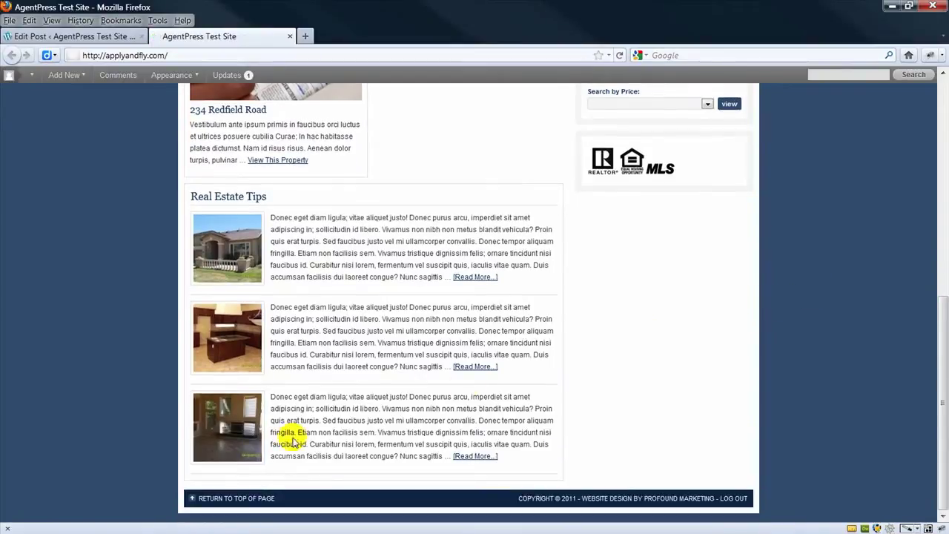
pyautogui.scroll(5, 475, 431)
pyautogui.scroll(2, 474, 432)
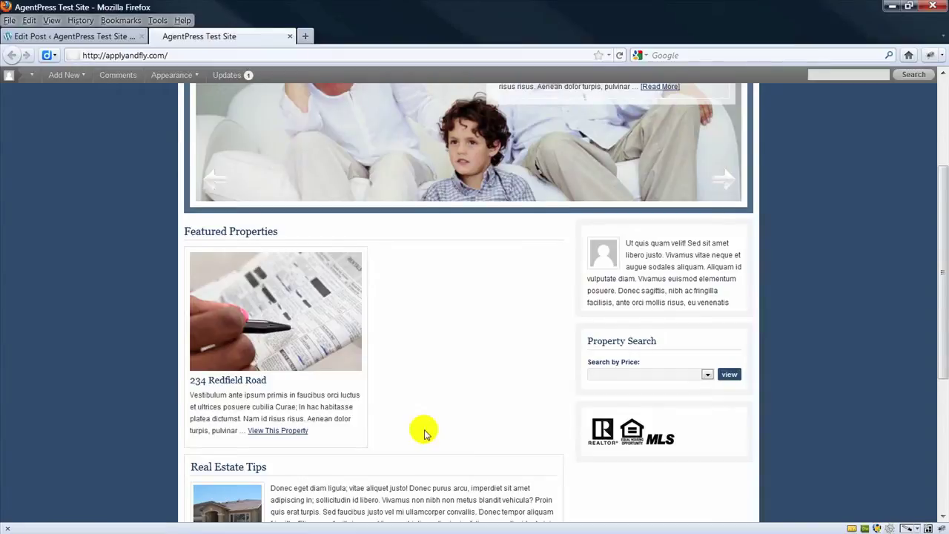
pyautogui.scroll(-2, 425, 434)
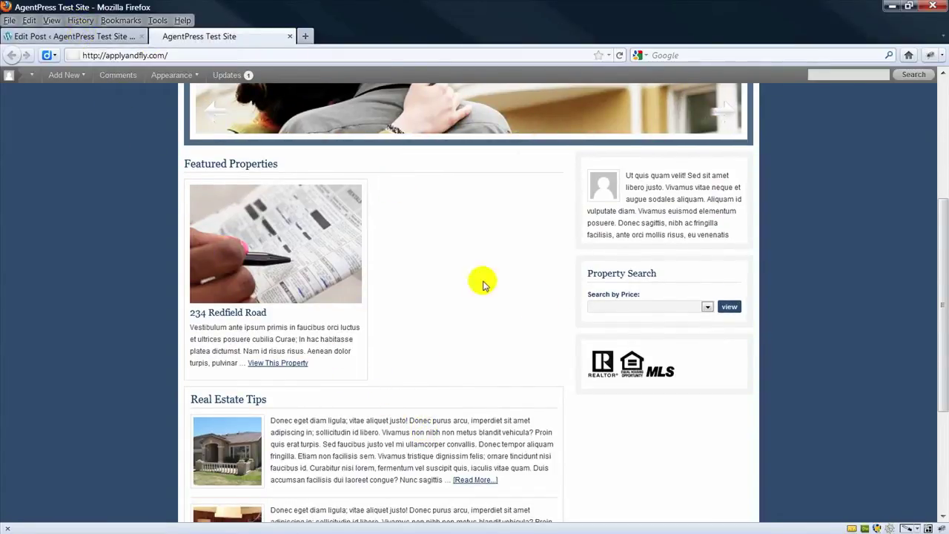
# Step: On the Widgets page, add a Text widget to the Featured Properties area, above its Featured Posts widget
pyautogui.click(79, 37)
pyautogui.scroll(-3, 89, 418)
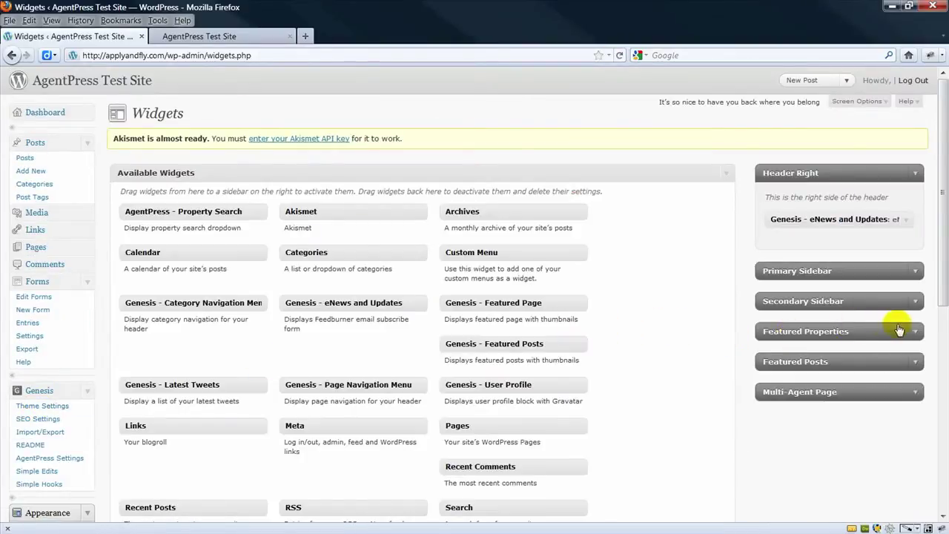
pyautogui.click(917, 333)
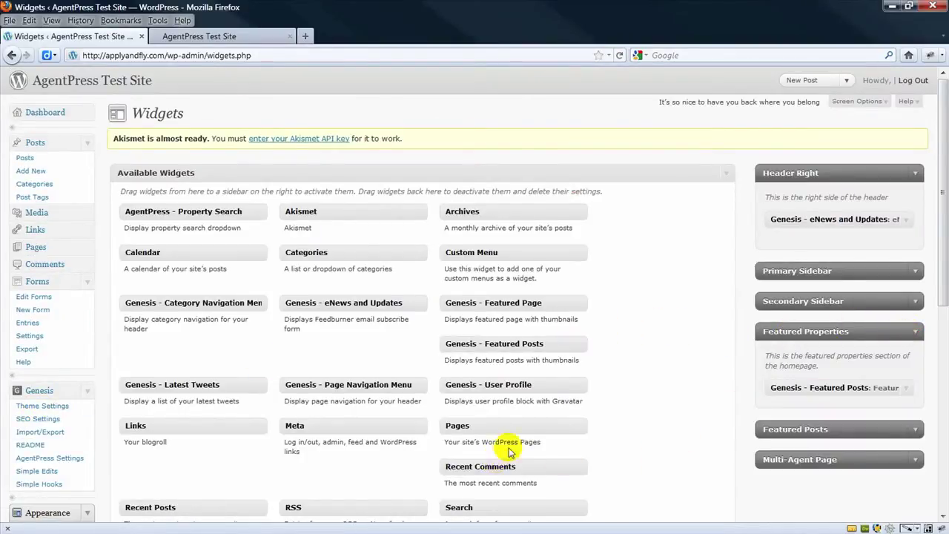
pyautogui.scroll(-2, 509, 445)
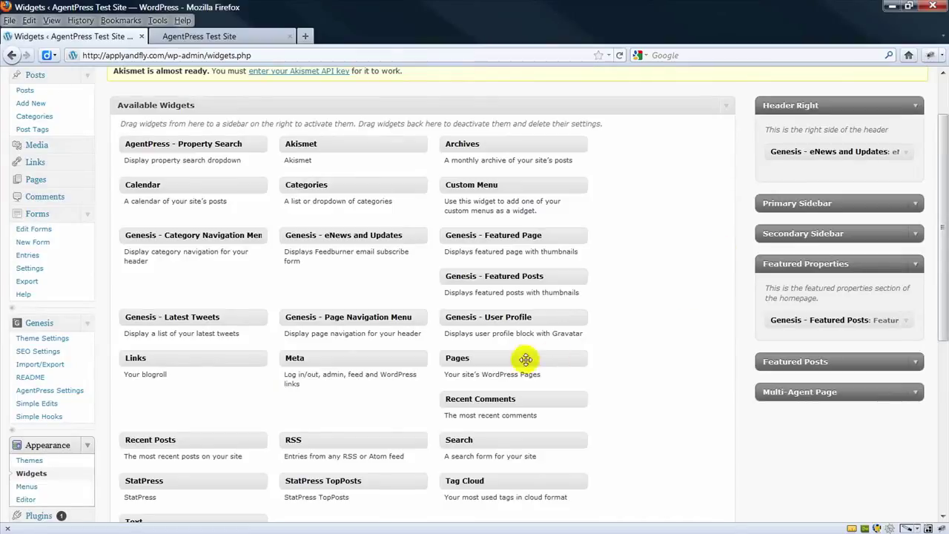
pyautogui.scroll(-2, 415, 394)
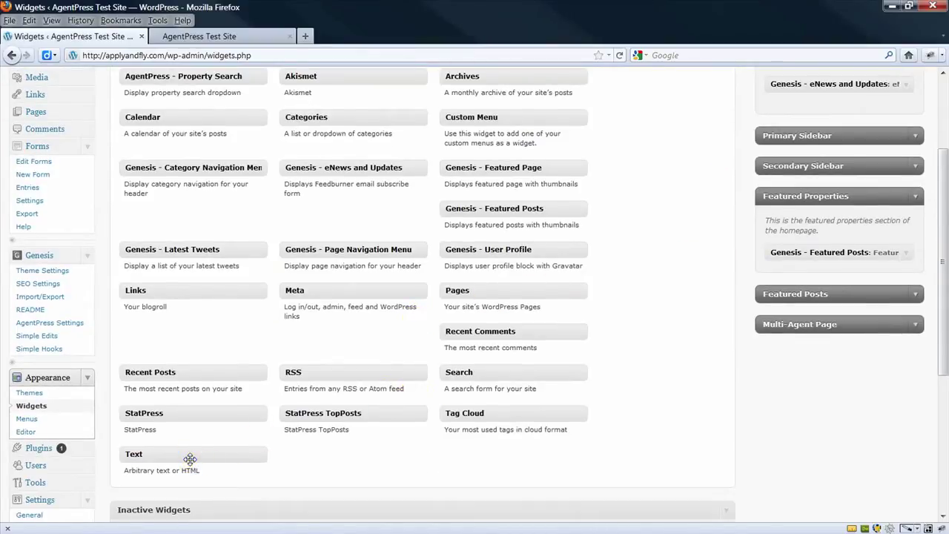
pyautogui.moveTo(190, 459); pyautogui.dragTo(831, 252)
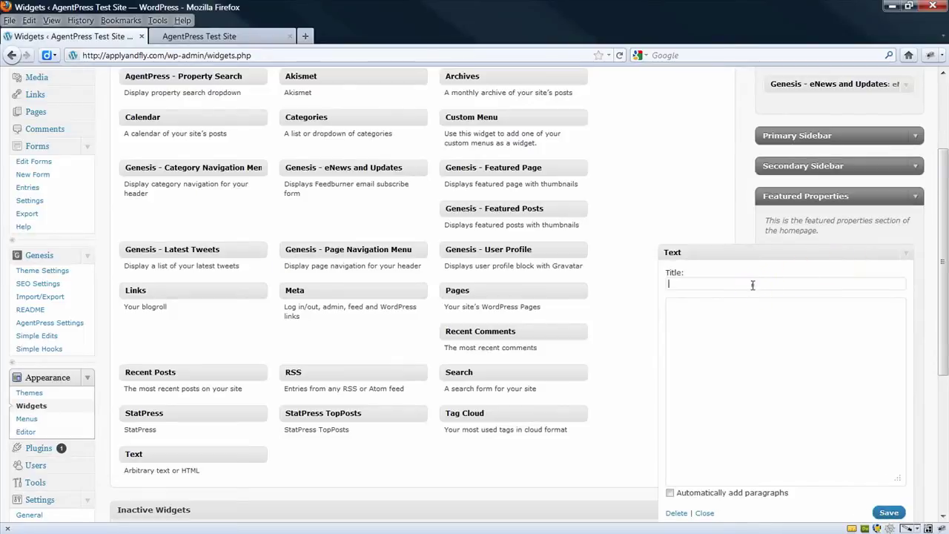
# Step: Title the Text widget About My Firm, fill its body with the "Donec eget diam ligula" placeholder text, and save it
pyautogui.click(750, 285)
pyautogui.write('Ab')
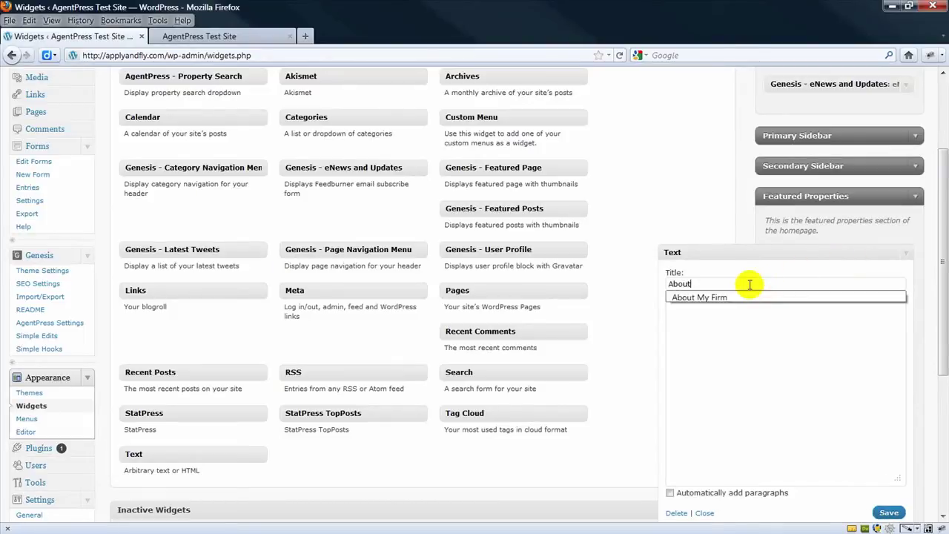
pyautogui.write('out')
pyautogui.click(734, 298)
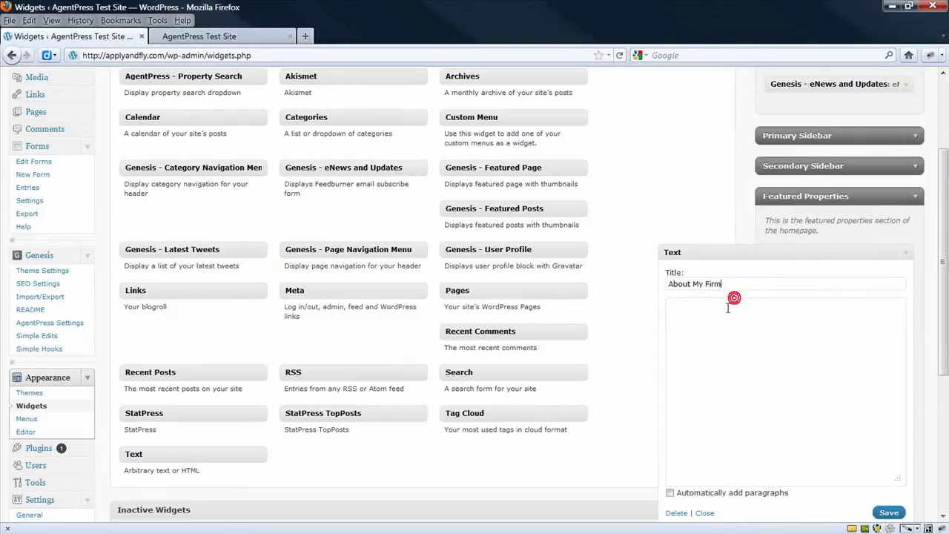
pyautogui.click(724, 313)
pyautogui.write('Donec eget diam ligula; vitae aliquet justo! Donec purus arcu, imperdiet sit amet adipiscing in; sollicitudin id libero. Vivamus non nibh non metus blandit vehicula? Proin quis erat turpis. Sed faucibus justo vel mi ullamcorper convallis. Donec tempor aliquam fringilla. Etiam non facilisis sem. Vivamus tristique dignissim felis; ornare tincidunt nisi faucibus id. Curabitur nisi lorem, fermentum vel suscipit quis, iaculis vitae quam. Duis accumsan facilisis dui laoreet congue? Nunc sagittis luctus suscipit! Lorem ipsum dolor sit amet, consectetur adipiscing elit. Integer dignissim elit in neque euismod a lacinia tellus tempor. Vivamus elit erat, cursus sit amet congue eu, sodales vel nunc. Sed metus sem, vehicula ut blandit in, adipiscing sed enim.')
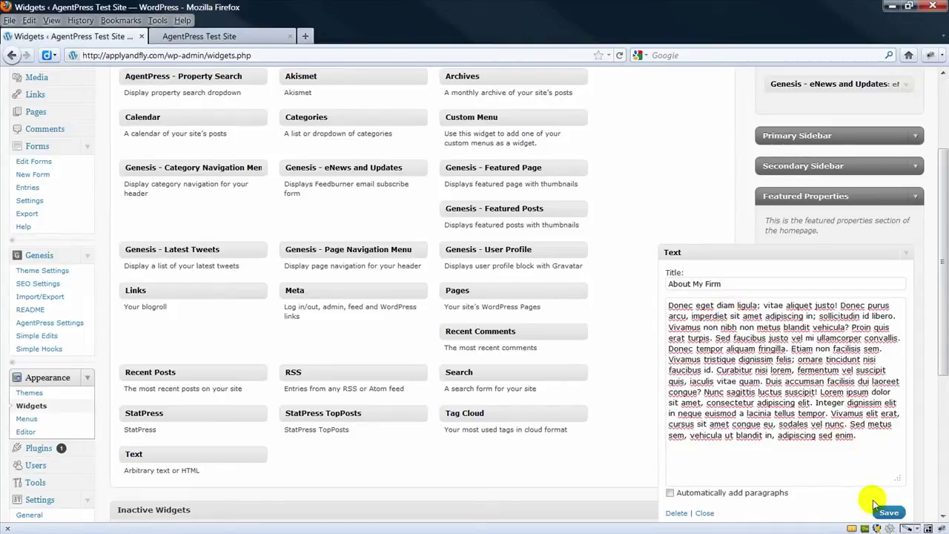
# Step: Reload the live home page and check where the About My Firm text sits relative to the Featured Properties section
pyautogui.click(217, 36)
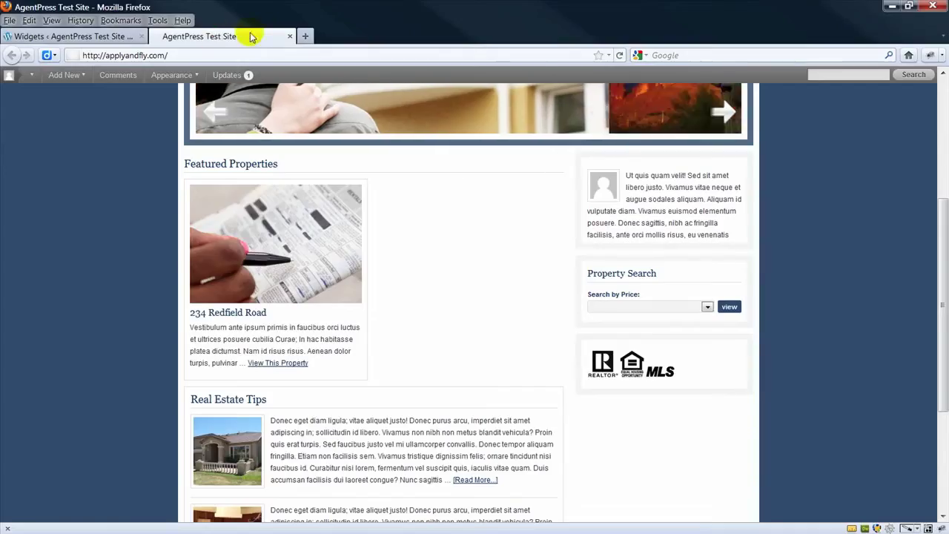
pyautogui.click(620, 56)
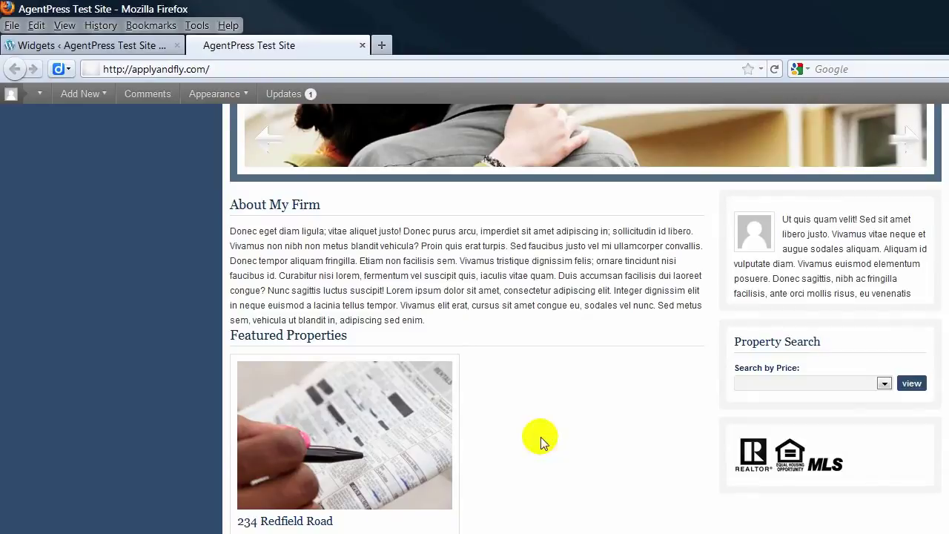
pyautogui.scroll(-2, 540, 441)
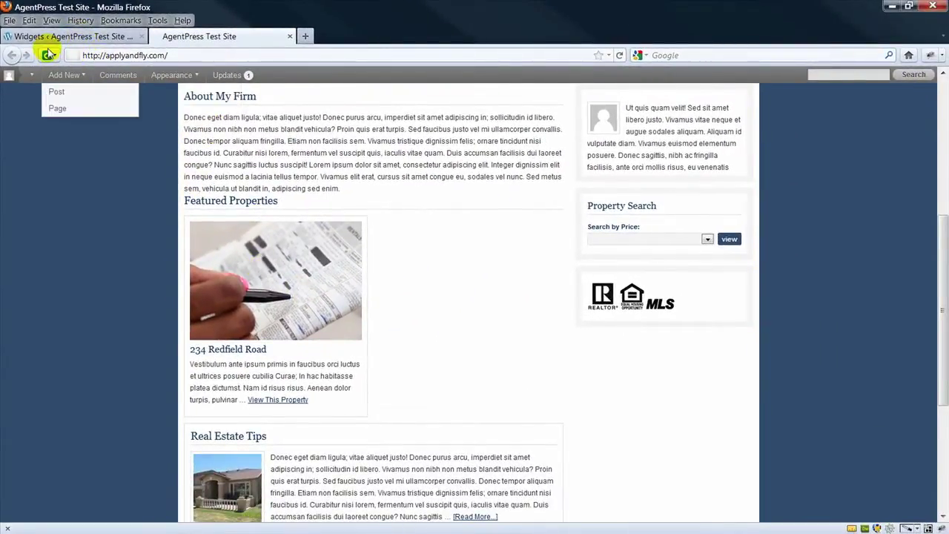
# Step: Set the category of the Featured Posts widget in the Featured Properties area to Featured Properties, then save and close the widget
pyautogui.click(37, 36)
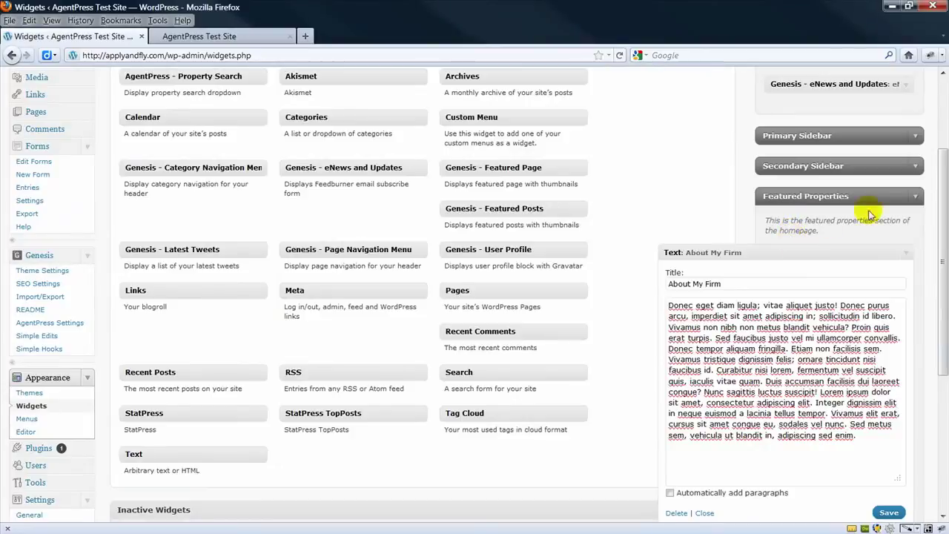
pyautogui.scroll(-3, 902, 208)
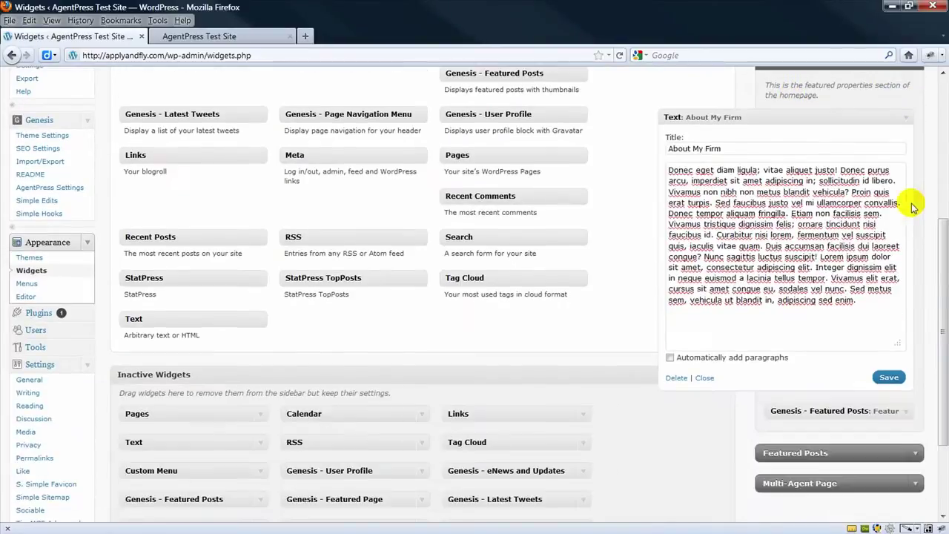
pyautogui.click(905, 410)
pyautogui.scroll(-6, 901, 406)
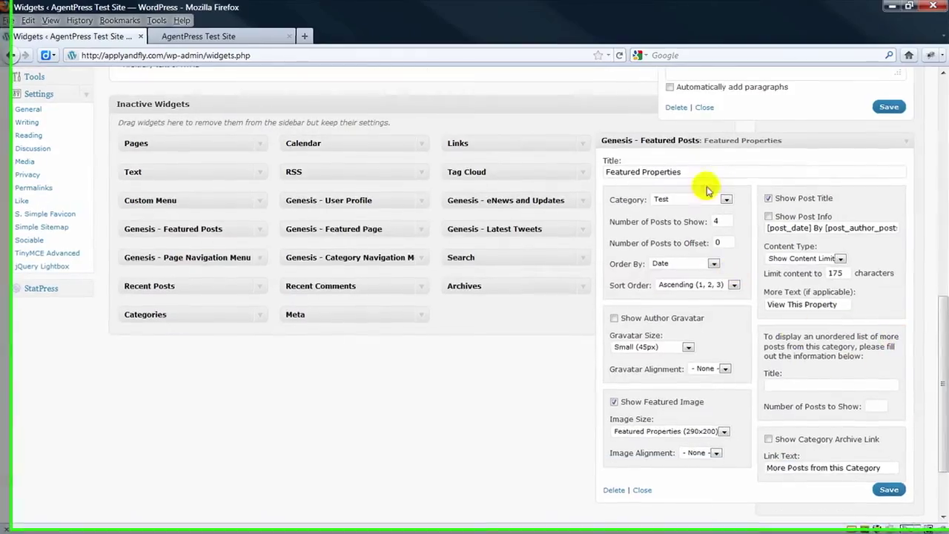
pyautogui.click(724, 202)
pyautogui.click(709, 216)
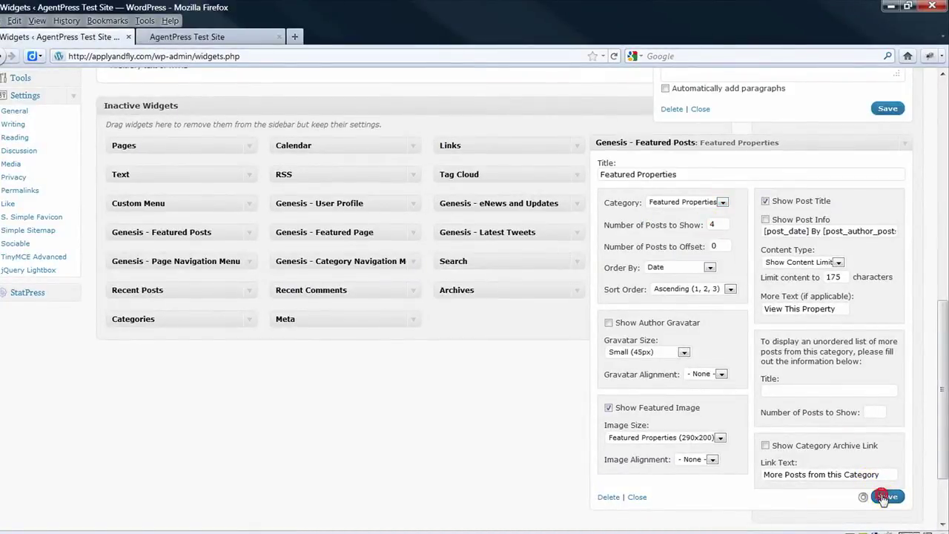
pyautogui.click(638, 497)
# Step: Collapse the About My Firm Text widget and move the Featured Posts widget above it in the Featured Properties area
pyautogui.scroll(3, 755, 324)
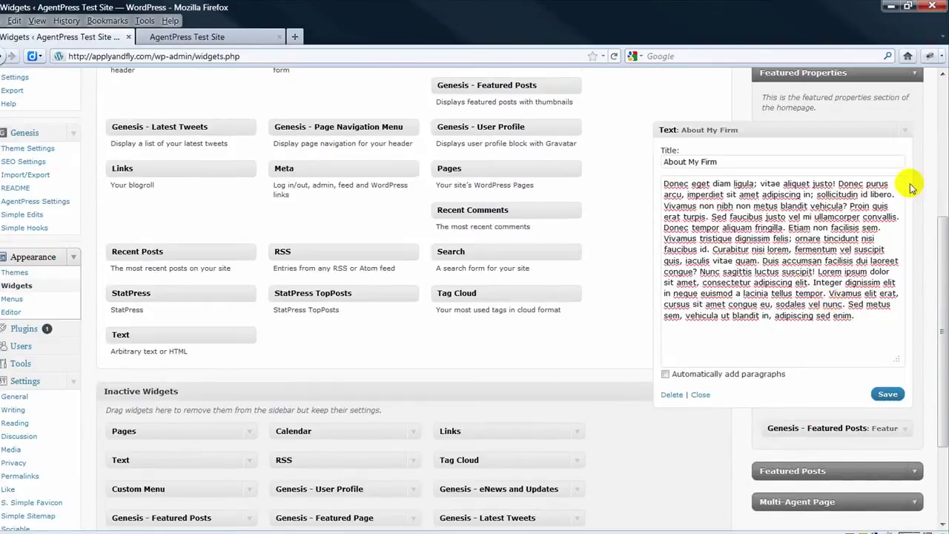
pyautogui.click(701, 394)
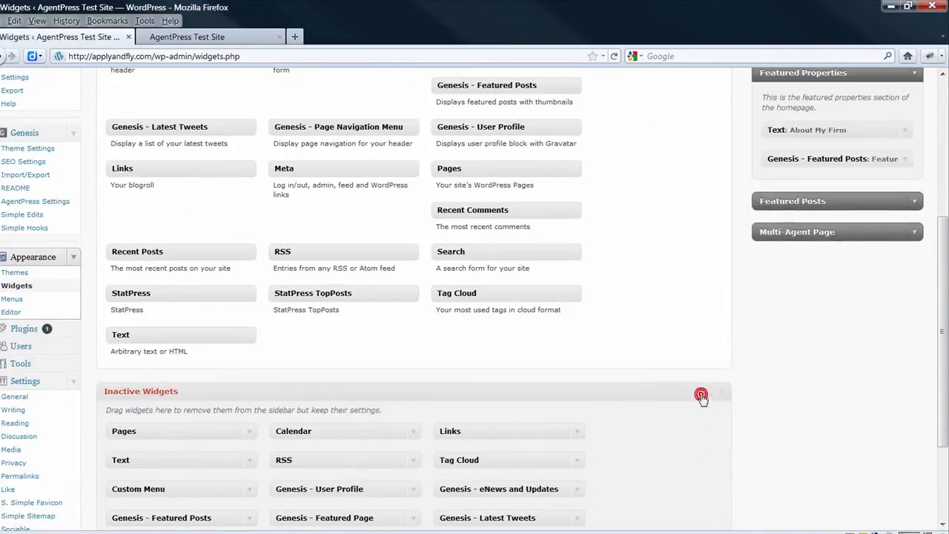
pyautogui.moveTo(834, 151); pyautogui.dragTo(835, 124)
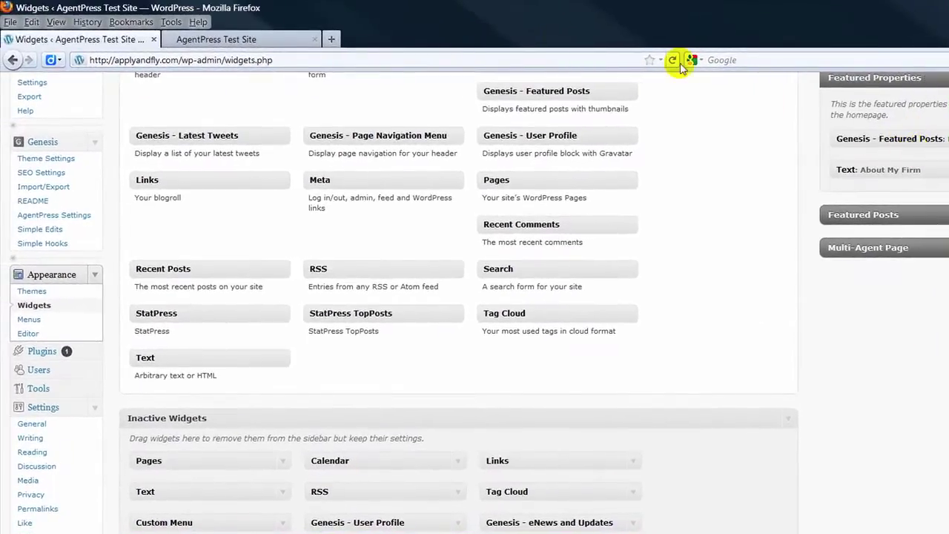
# Step: Reload the live home page and review the order of the Featured Properties, About My Firm and Real Estate Tips sections
pyautogui.click(276, 41)
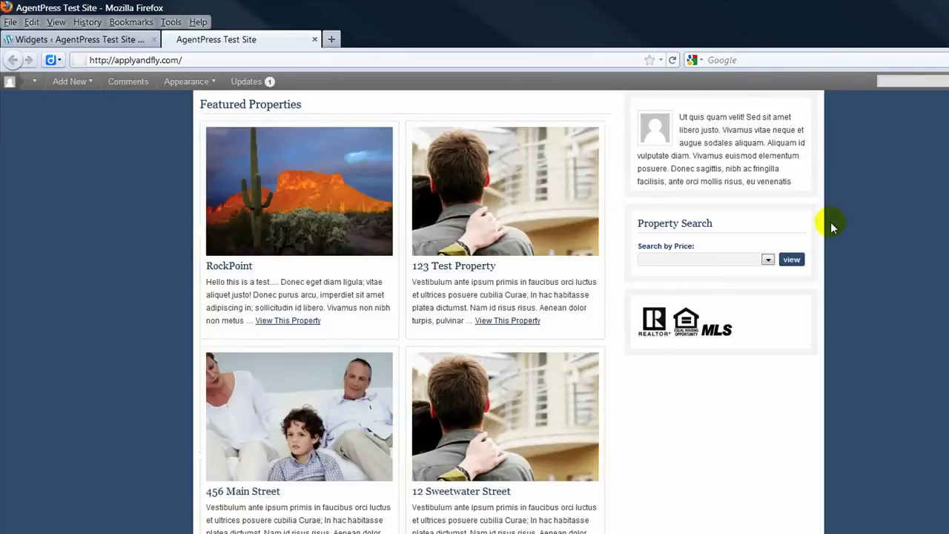
pyautogui.scroll(-5, 697, 367)
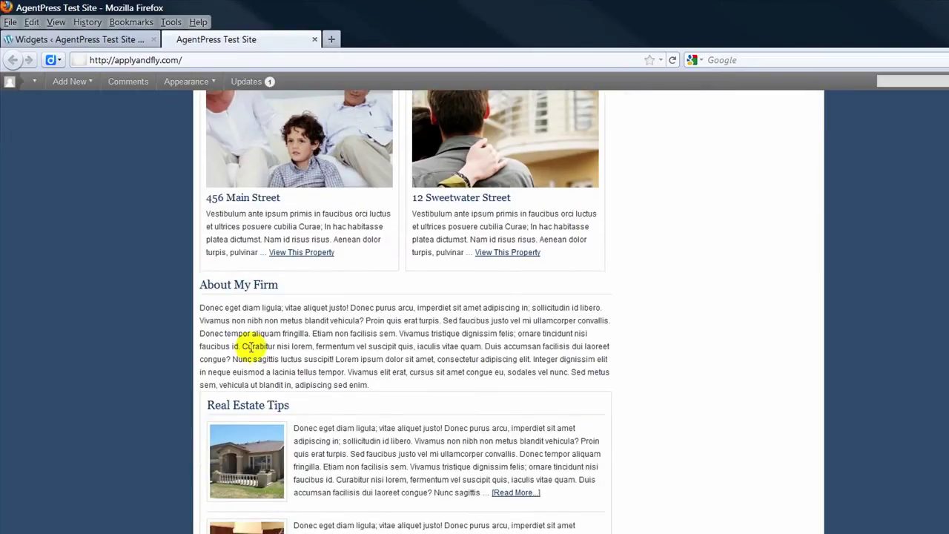
pyautogui.scroll(-3, 295, 427)
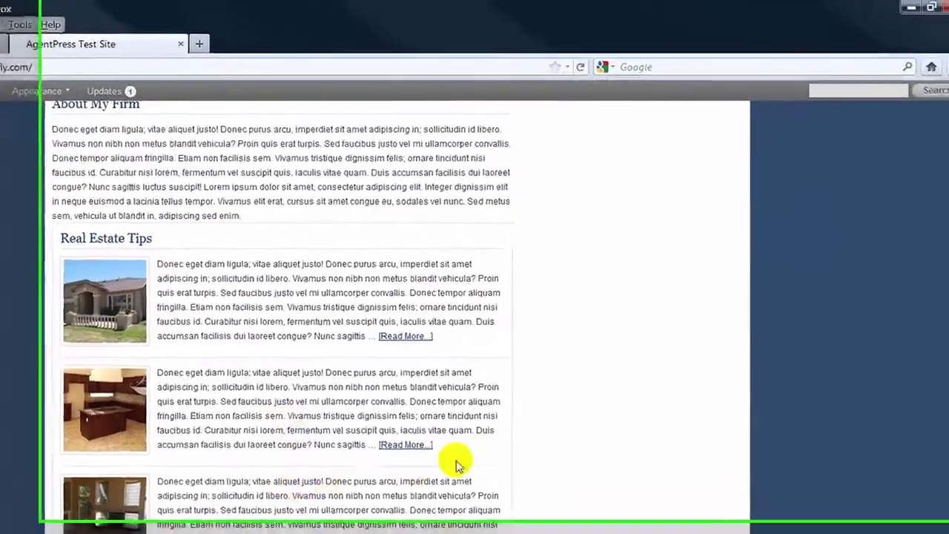
pyautogui.scroll(5, 590, 422)
pyautogui.scroll(3, 448, 471)
pyautogui.scroll(4, 412, 448)
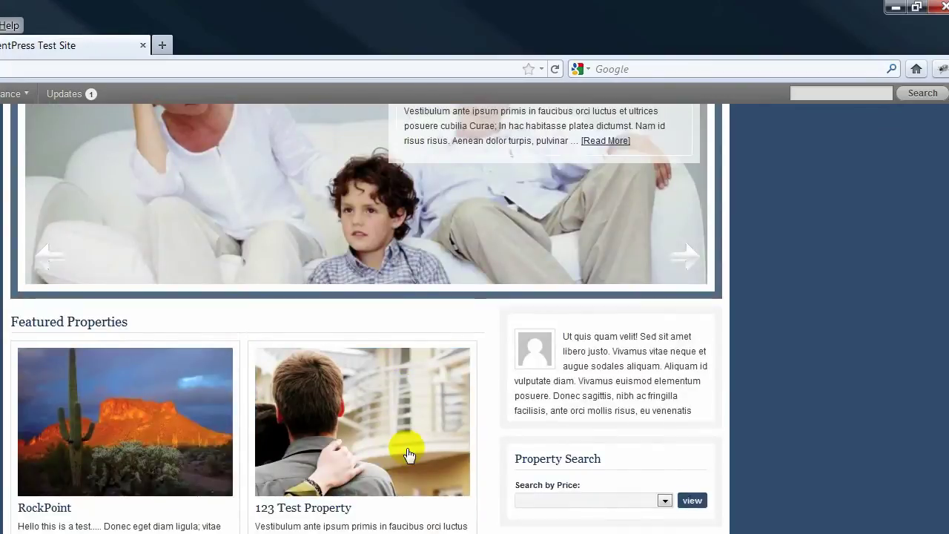